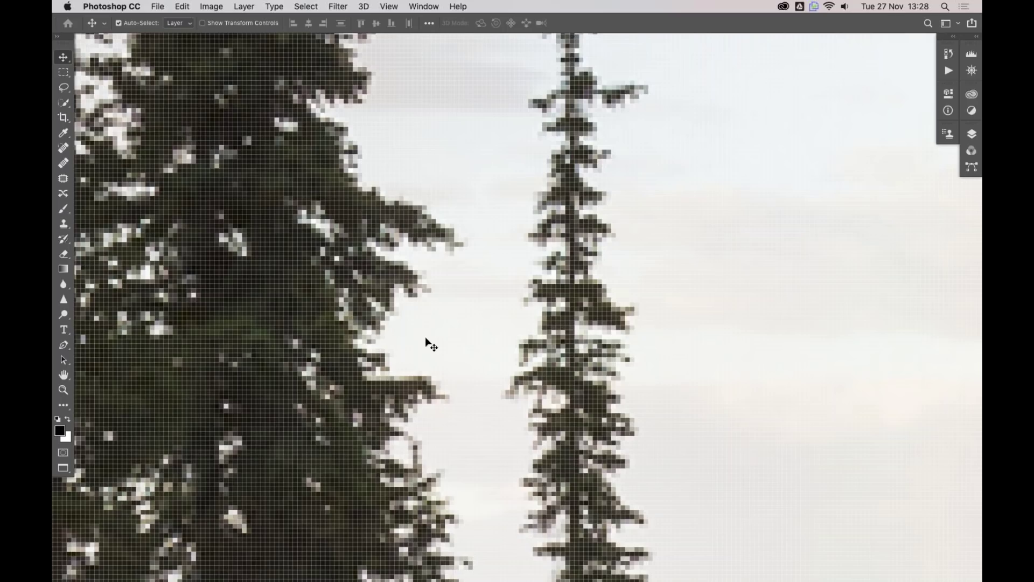
- Convert the image to the sRGB IEC61966-2.1 profile with Relative Colorimetric intent, comparing it with the preview on and off
key(super)
key(super+0)
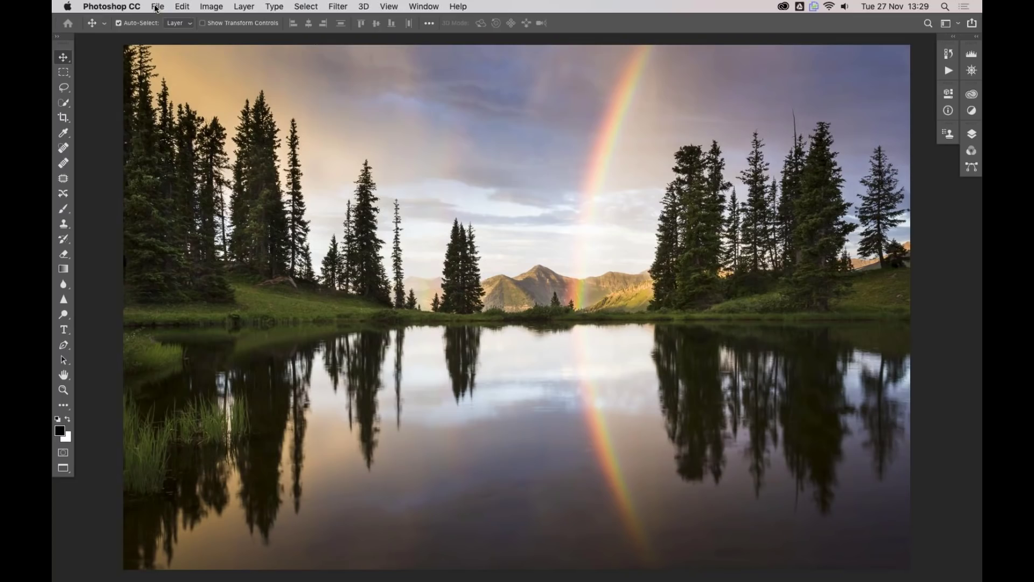
click(183, 6)
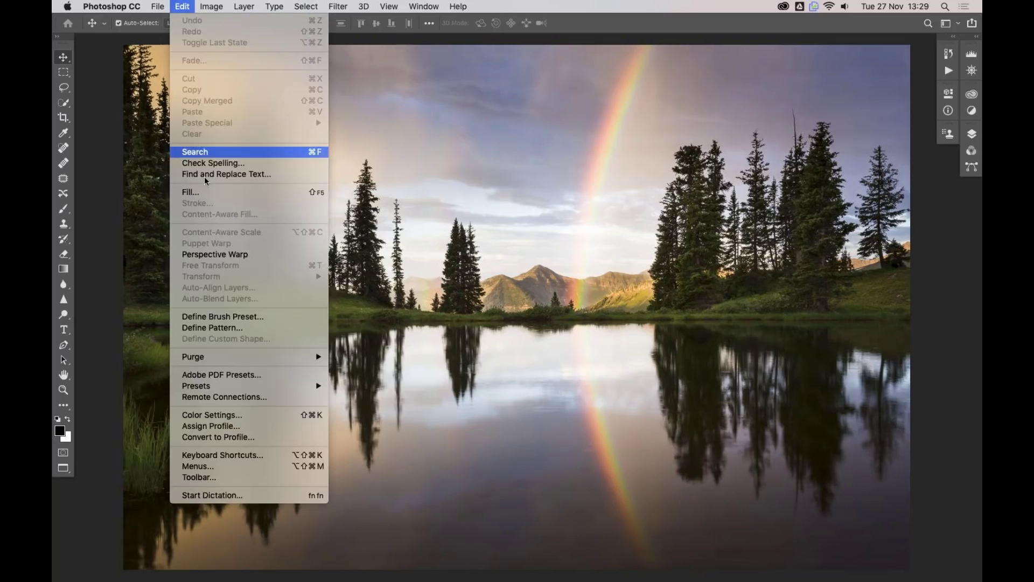
click(219, 438)
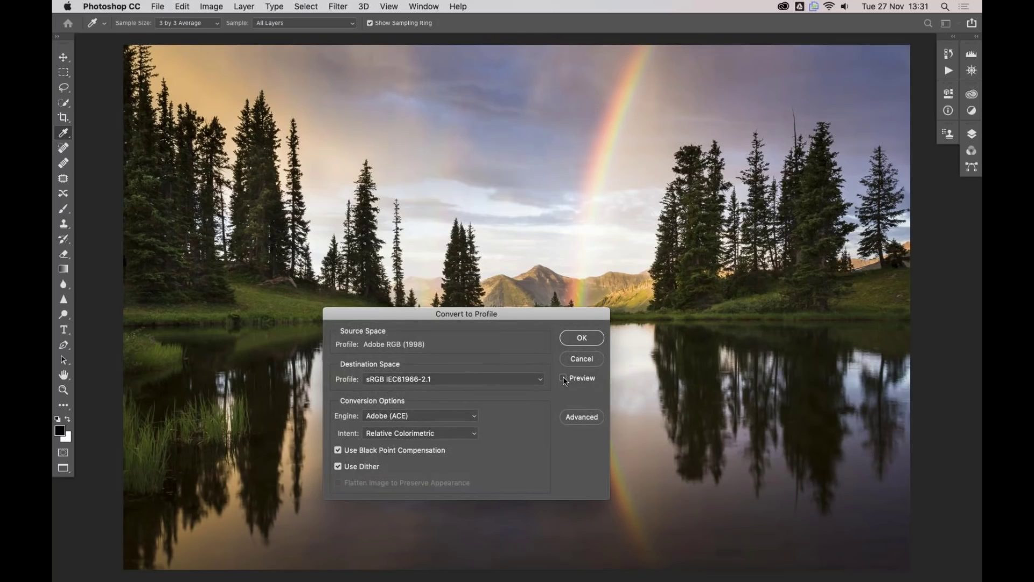
click(563, 378)
click(564, 379)
click(564, 378)
click(564, 379)
click(564, 379)
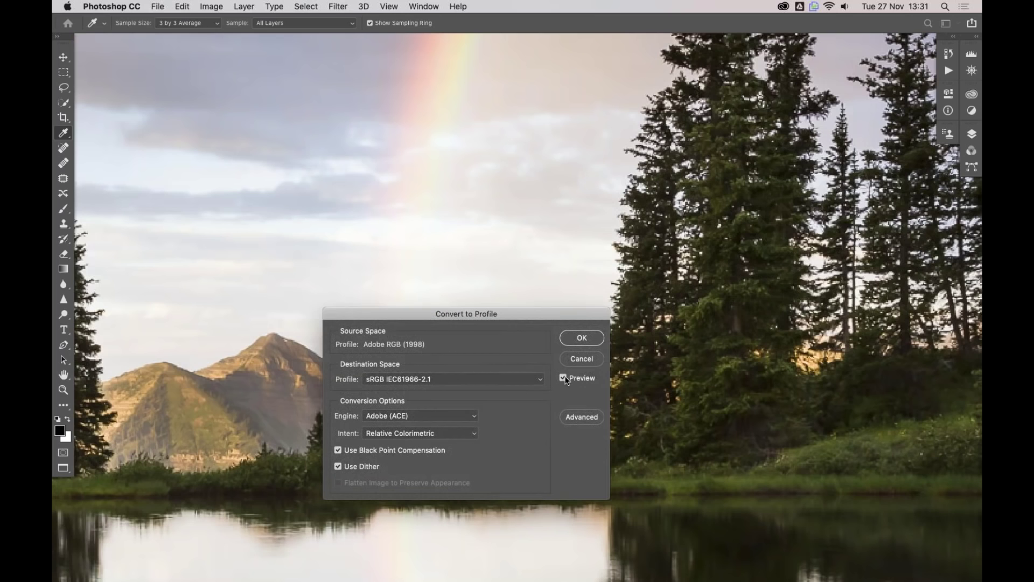
click(564, 378)
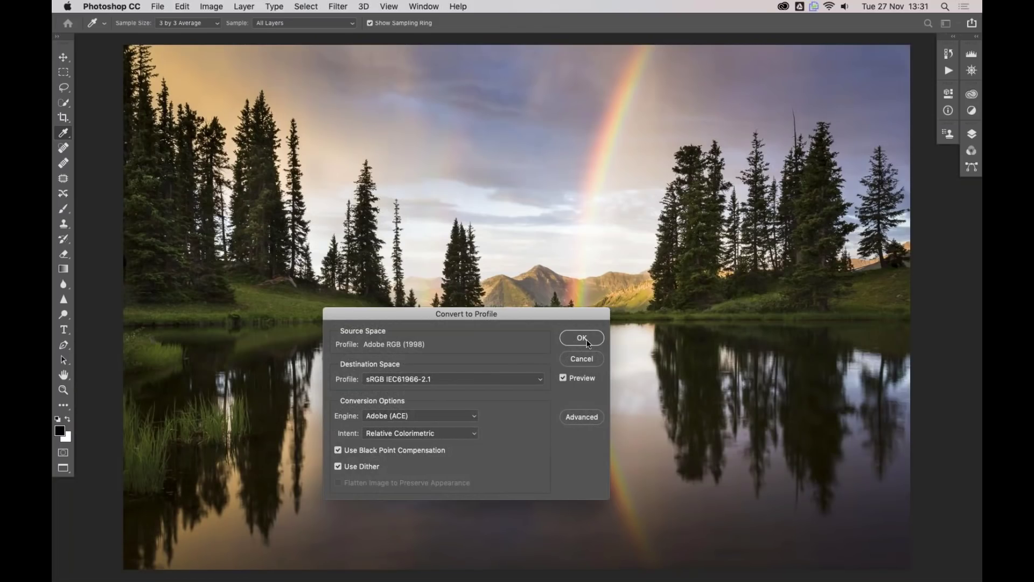
click(583, 338)
key(v)
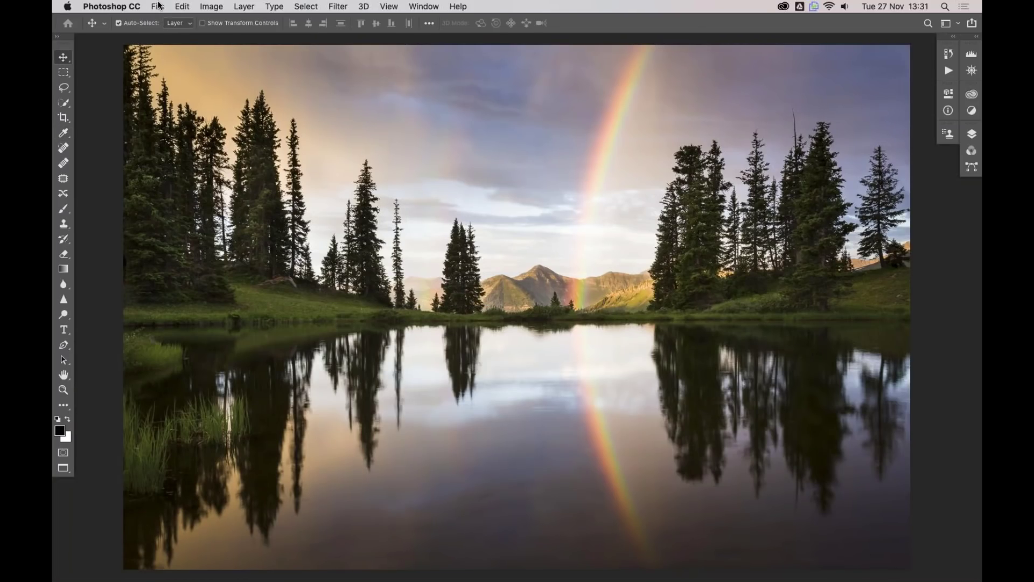
- Check the Embed Color Profile option for saving the image under a new name, and leave without saving
click(158, 6)
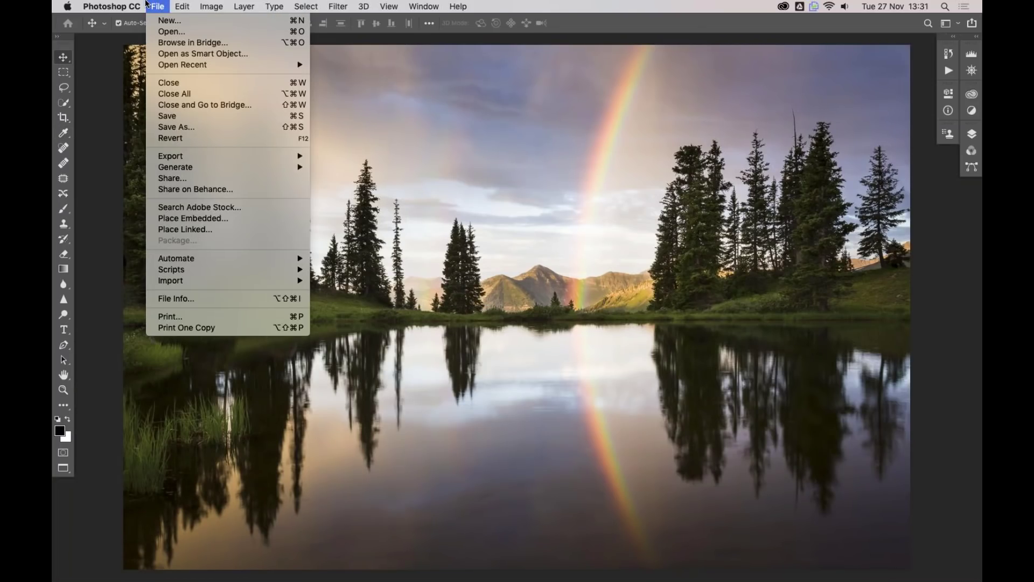
click(169, 127)
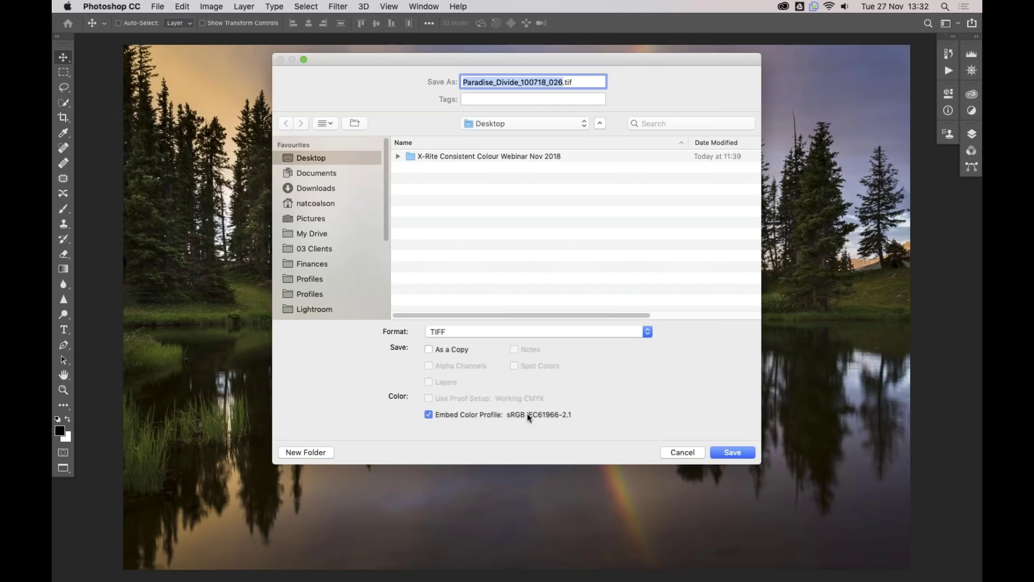
click(429, 415)
click(671, 451)
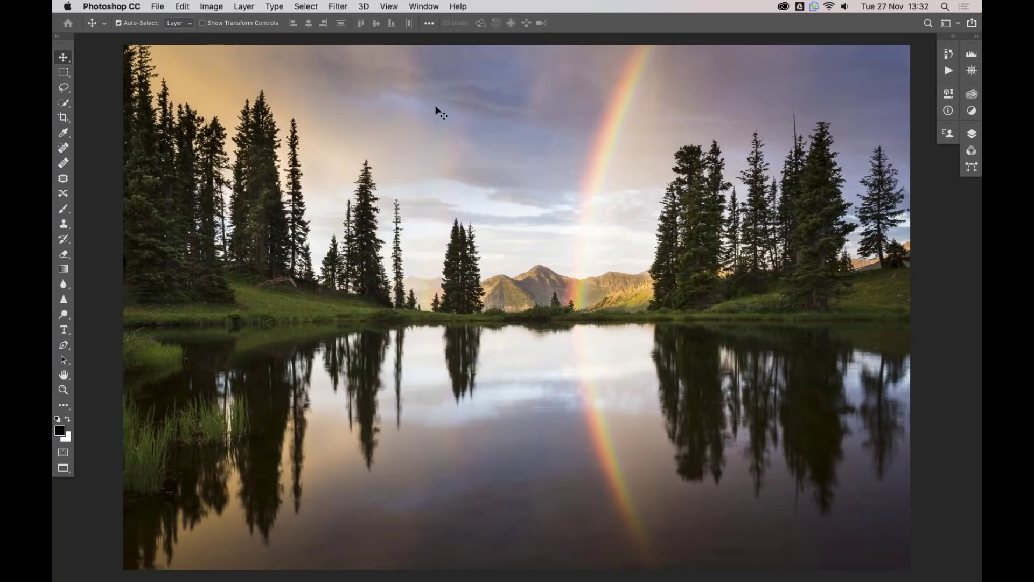
- Set the RGB working space to Adobe RGB (1998) in the Color Settings
click(178, 7)
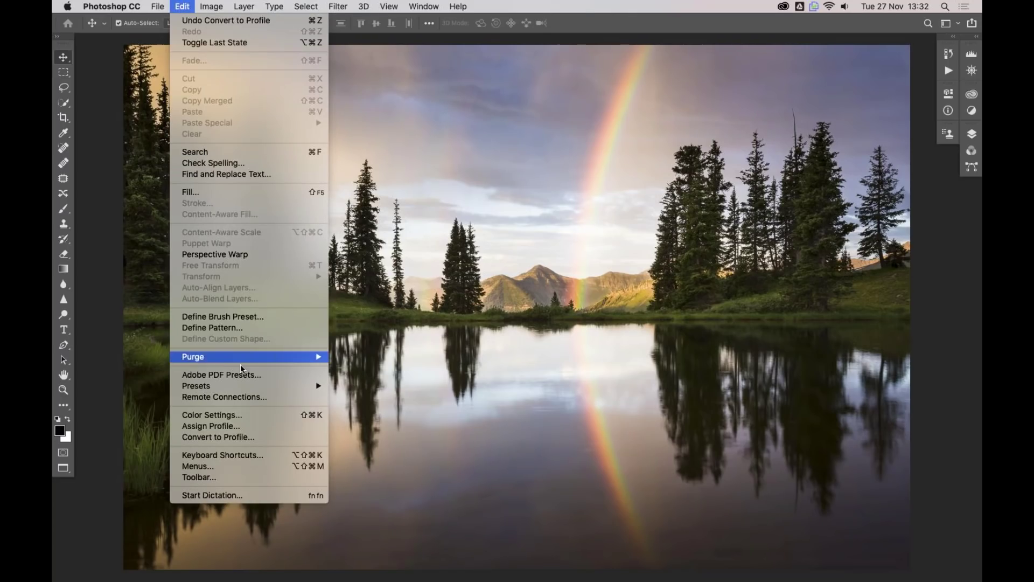
click(254, 416)
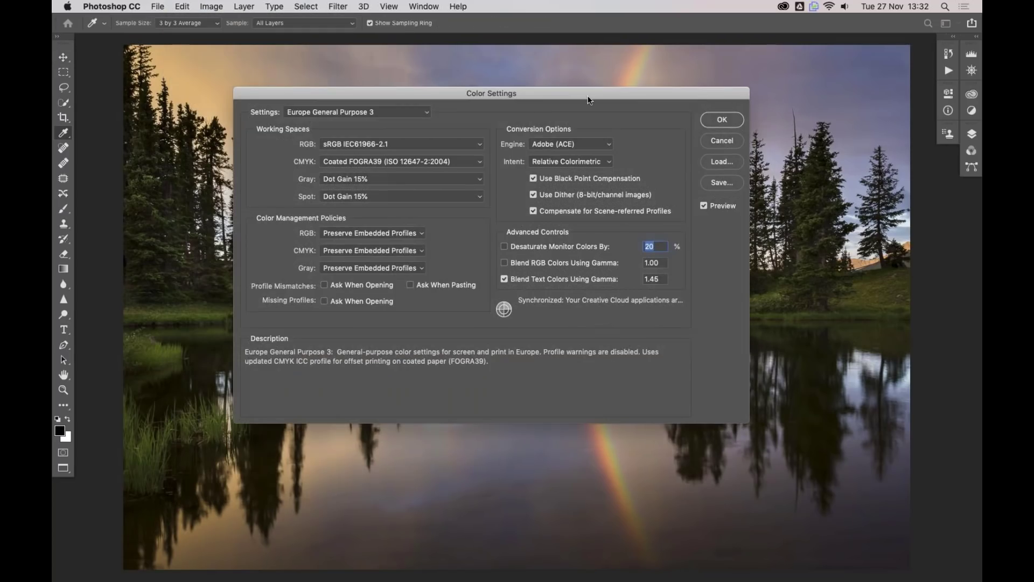
drag(590, 97, 595, 144)
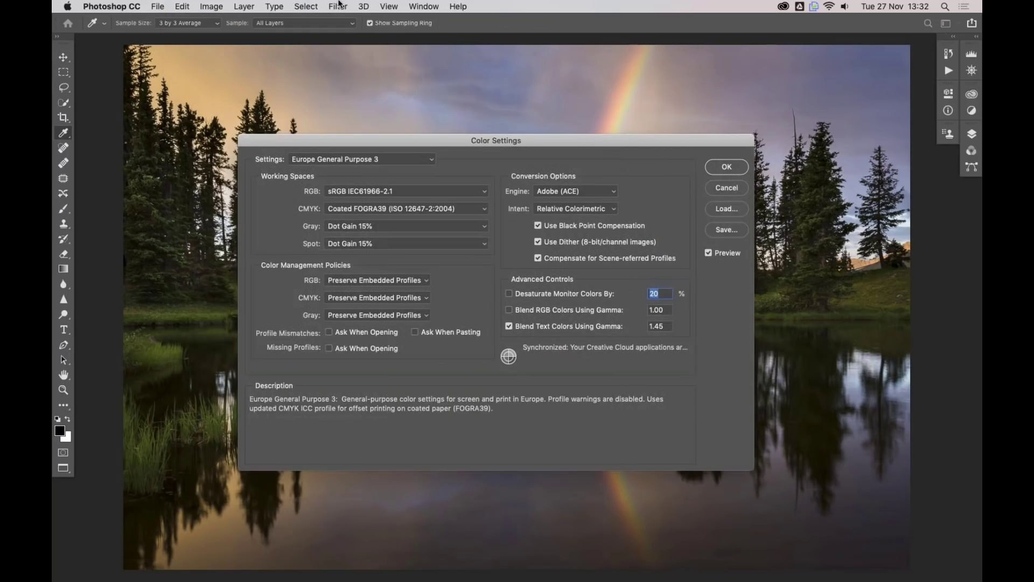
click(184, 7)
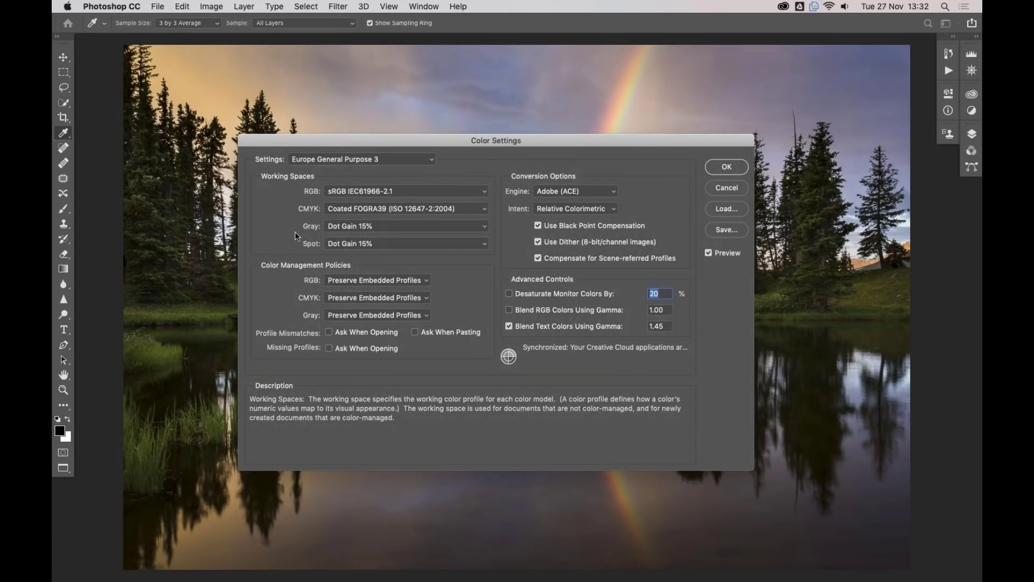
mouse_move(325, 174)
mouse_move(339, 194)
click(353, 193)
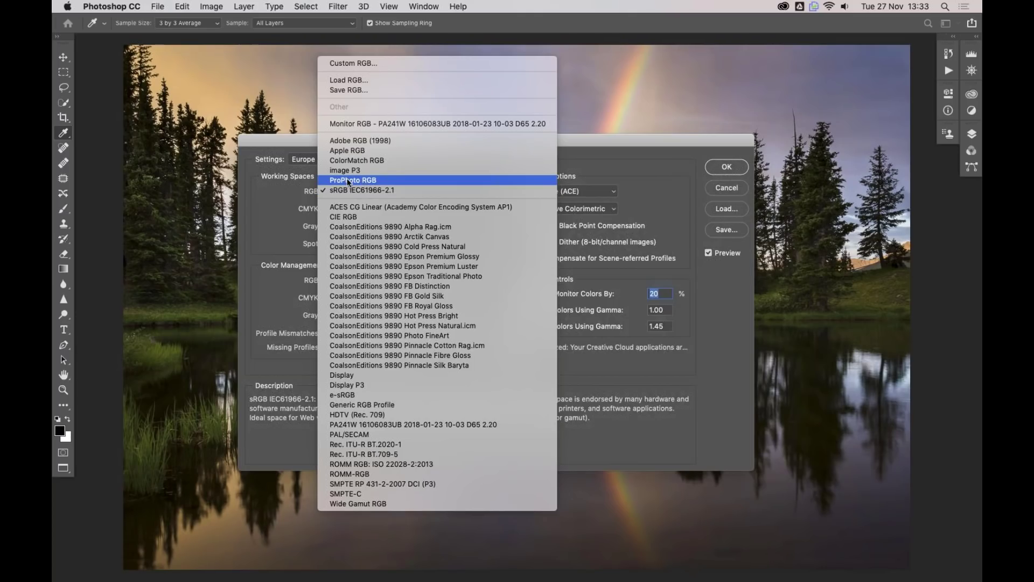
click(357, 140)
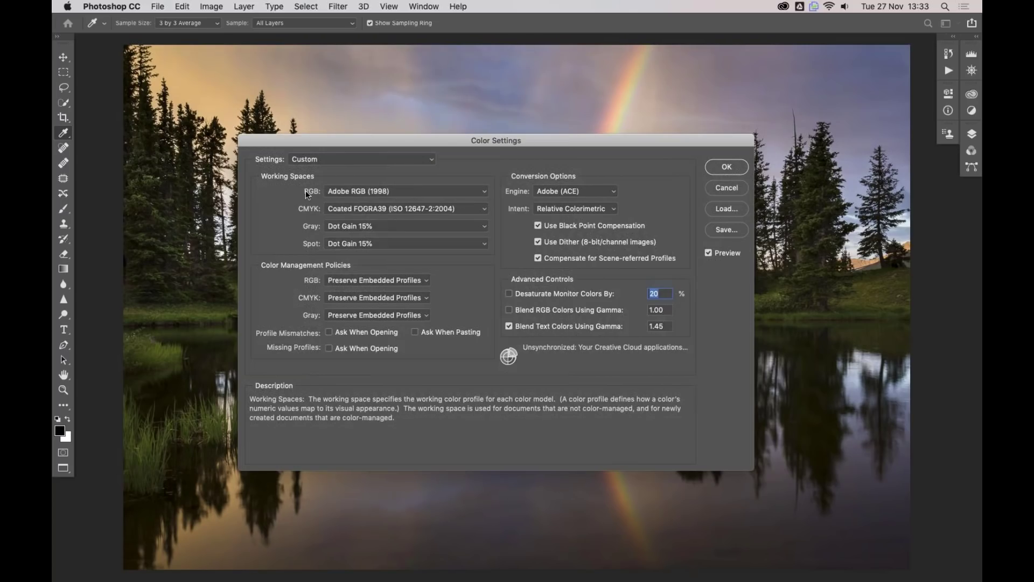
- Enable the profile mismatch prompts for opening and pasting, and disable both again
mouse_move(605, 178)
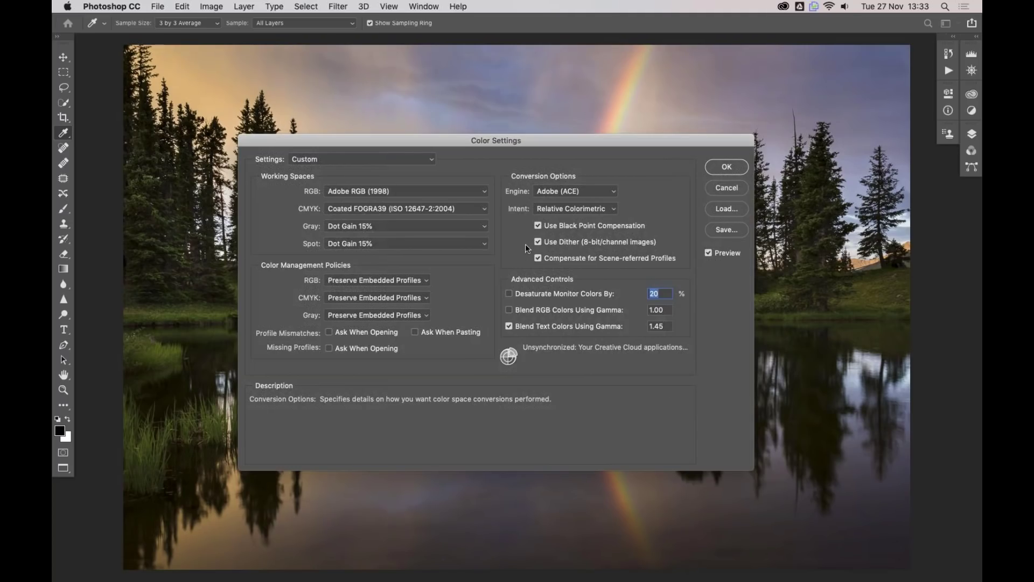
mouse_move(320, 264)
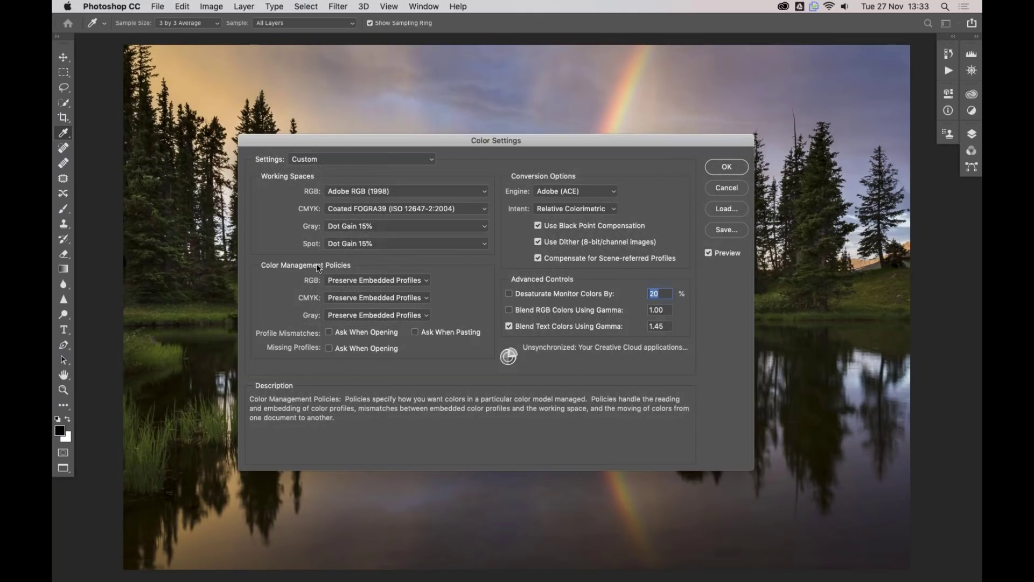
mouse_move(358, 283)
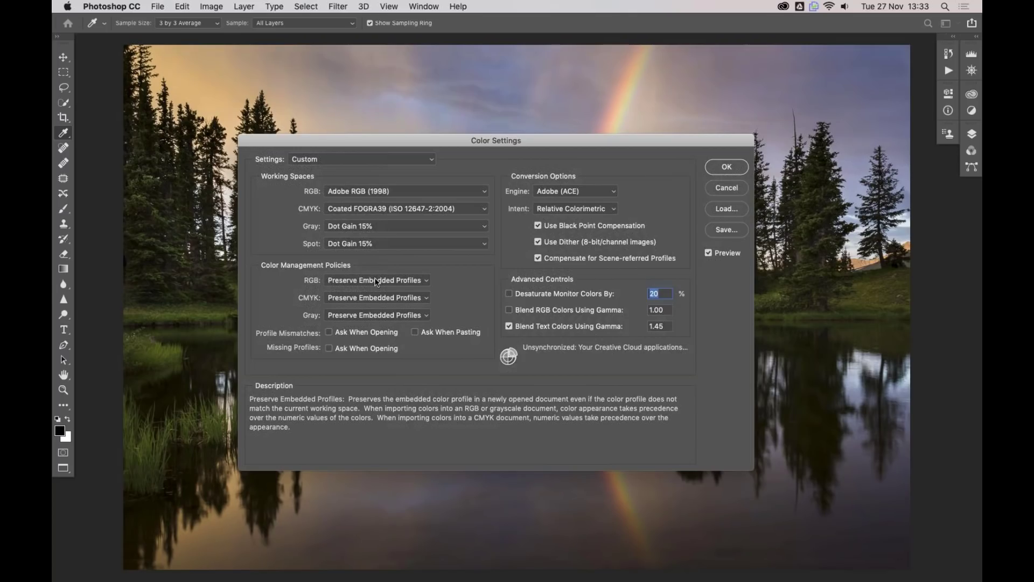
mouse_move(459, 317)
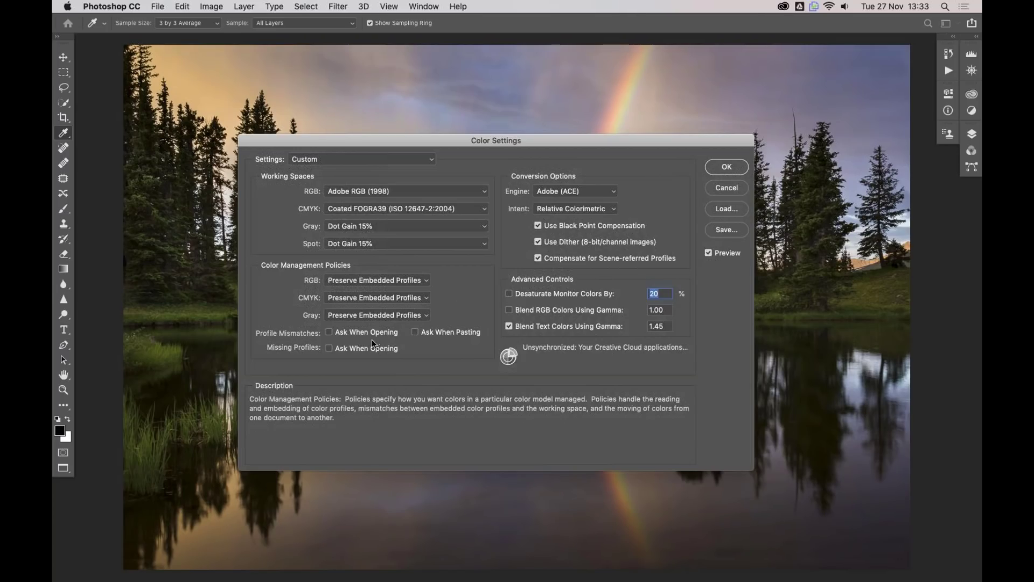
mouse_move(334, 332)
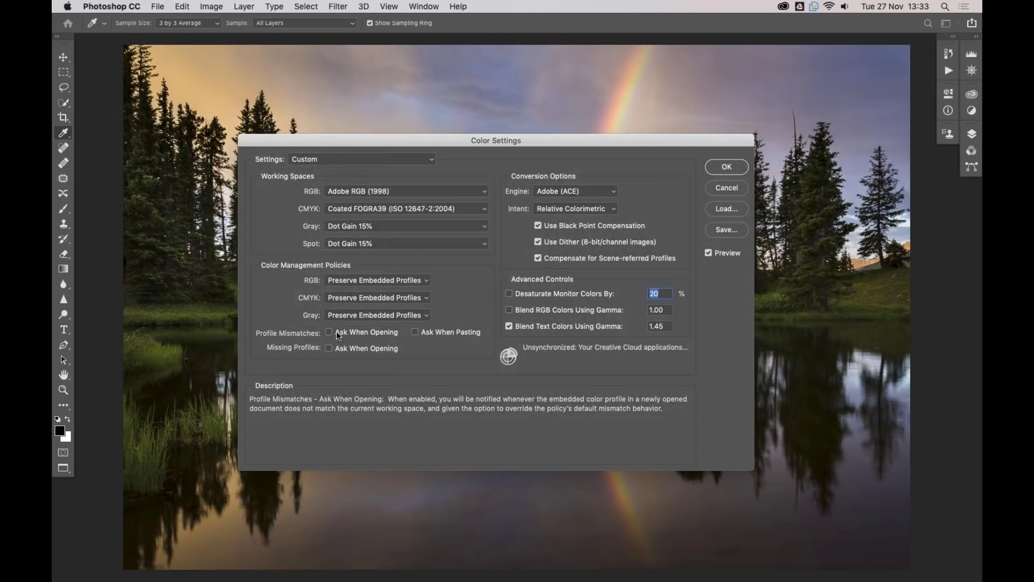
mouse_move(287, 337)
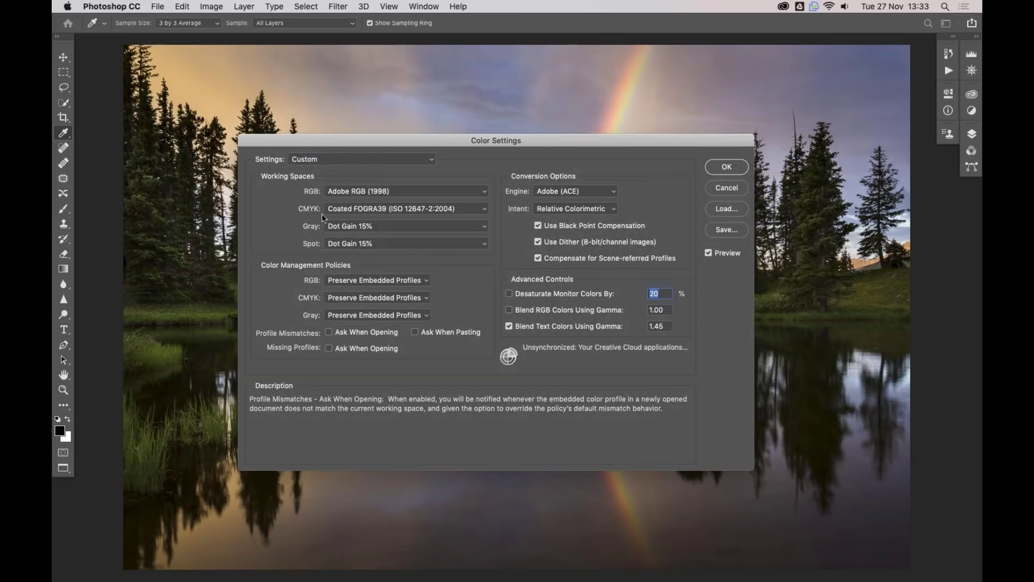
mouse_move(318, 192)
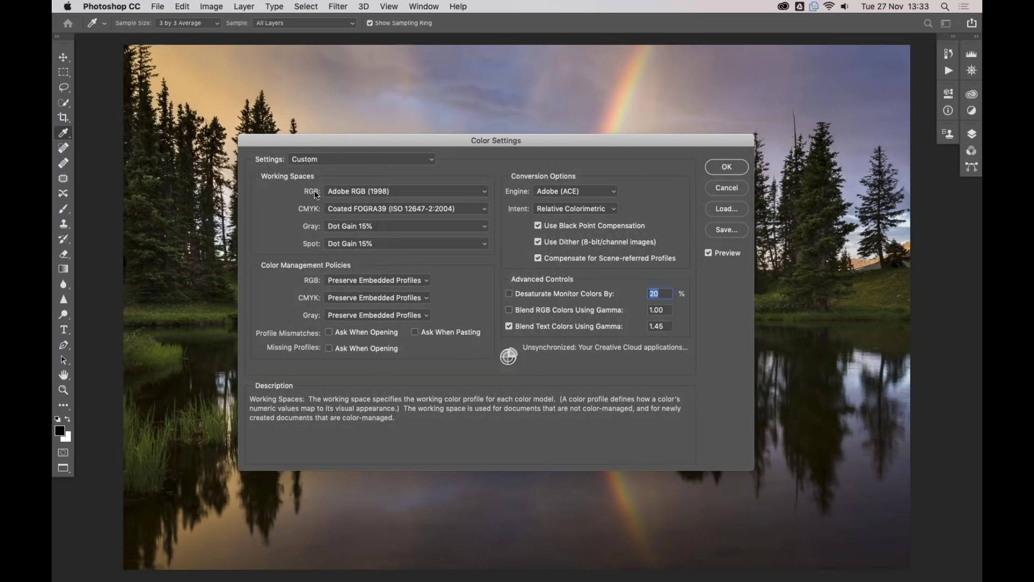
click(330, 332)
click(415, 332)
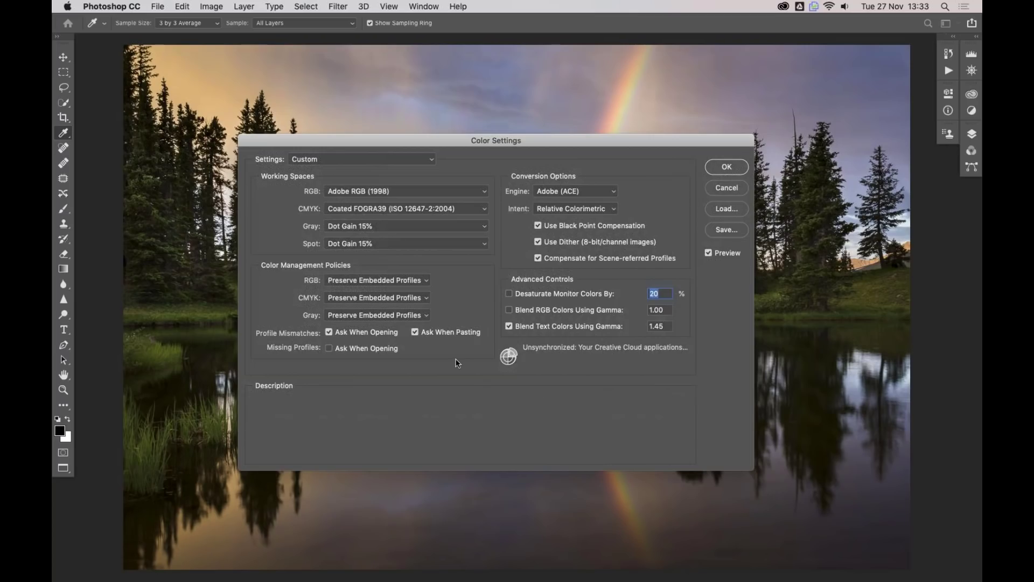
click(415, 332)
click(330, 332)
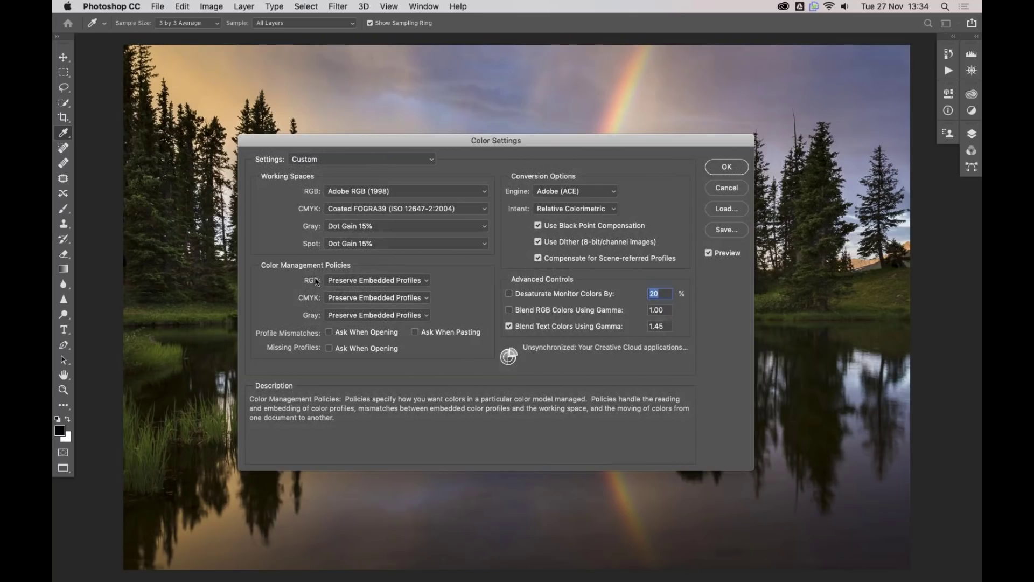
- Review the conversion options and advanced controls, and apply the Color Settings
mouse_move(316, 230)
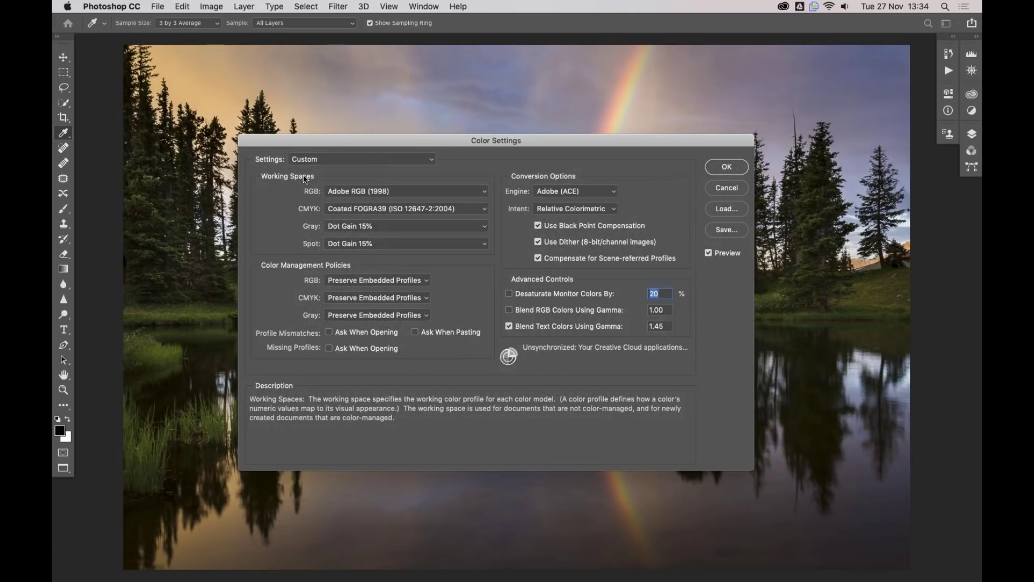
mouse_move(524, 185)
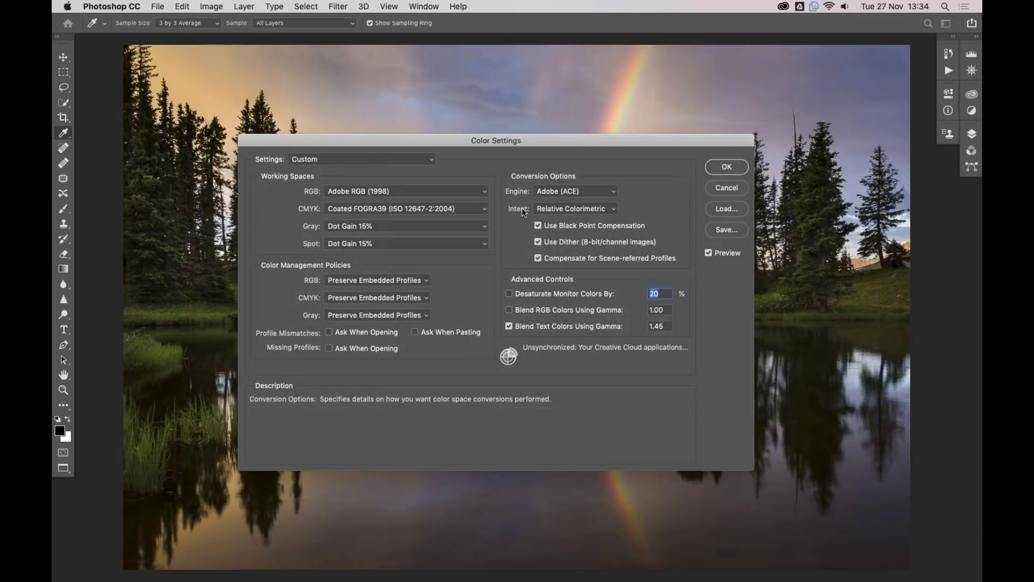
mouse_move(534, 283)
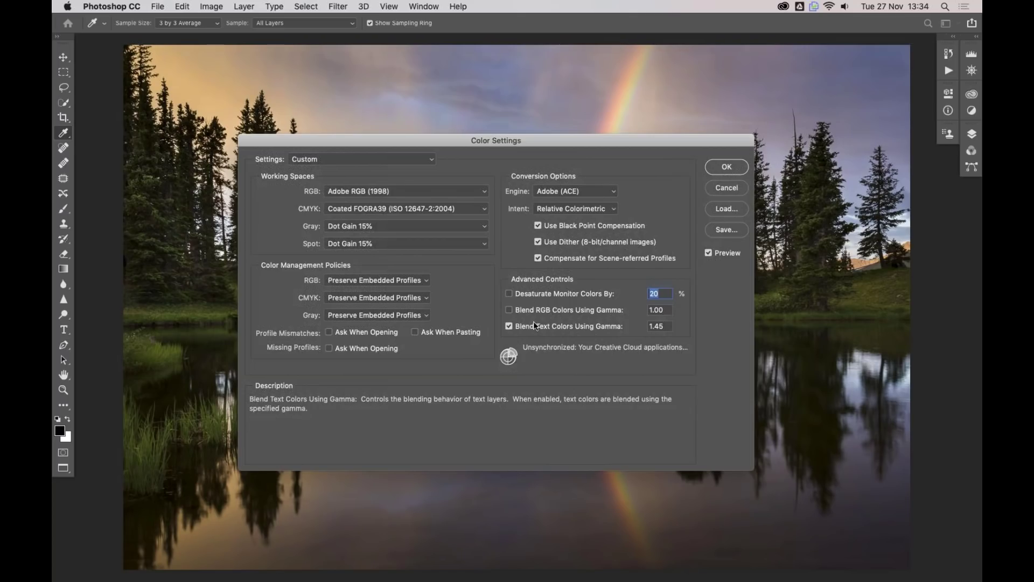
mouse_move(362, 342)
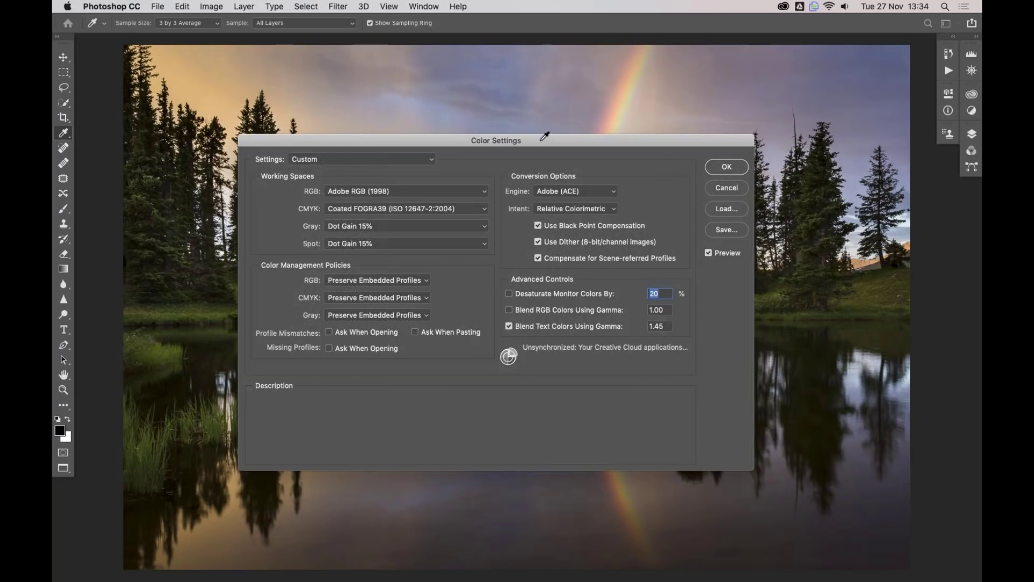
drag(544, 136, 535, 136)
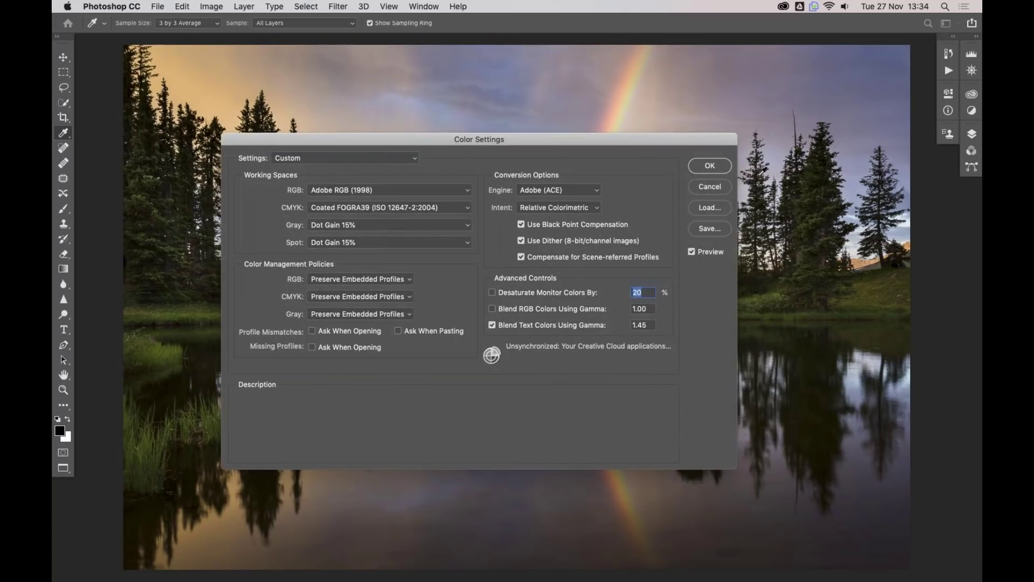
key(Return)
- Switch to Lightroom Classic and open its External Editing preferences
key(super+Tab)
key(super+Tab)
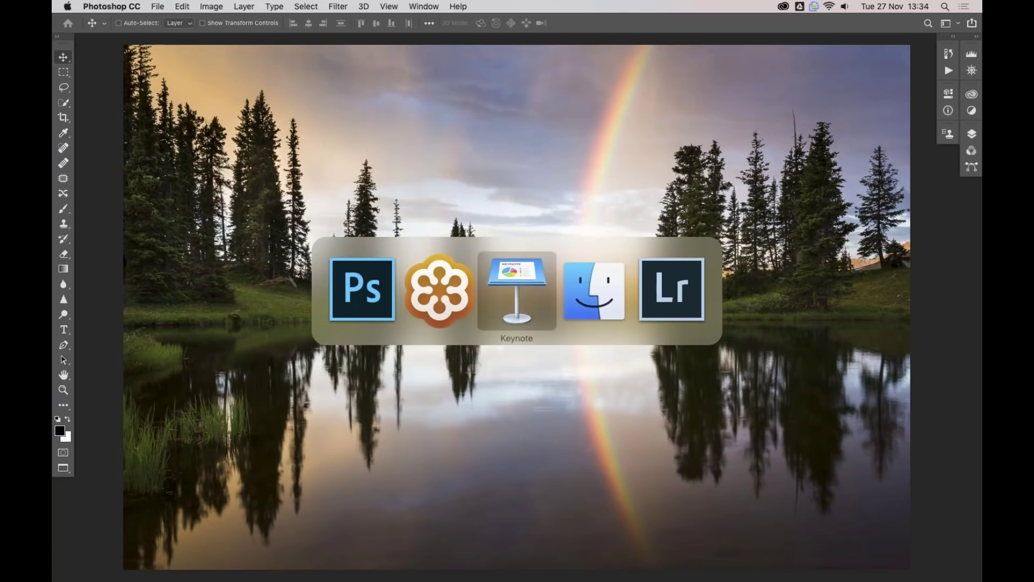
key(super+Tab)
key(super+Tab)
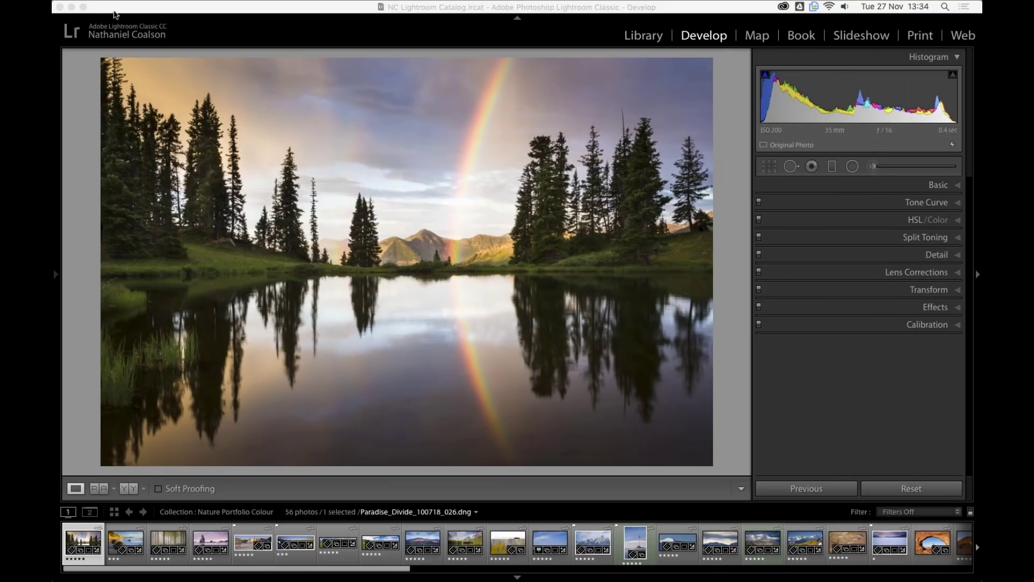
click(103, 7)
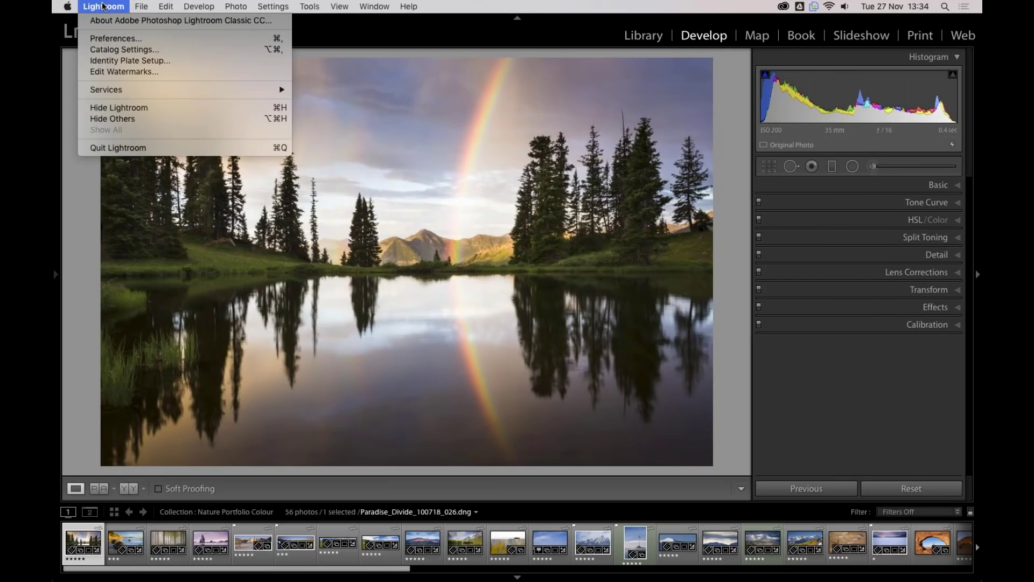
click(105, 39)
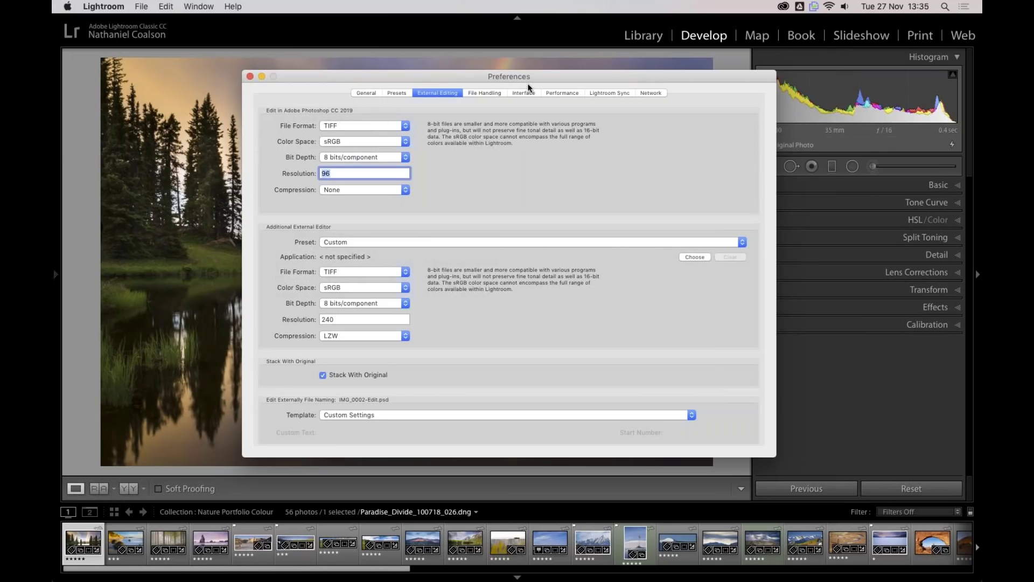
click(111, 9)
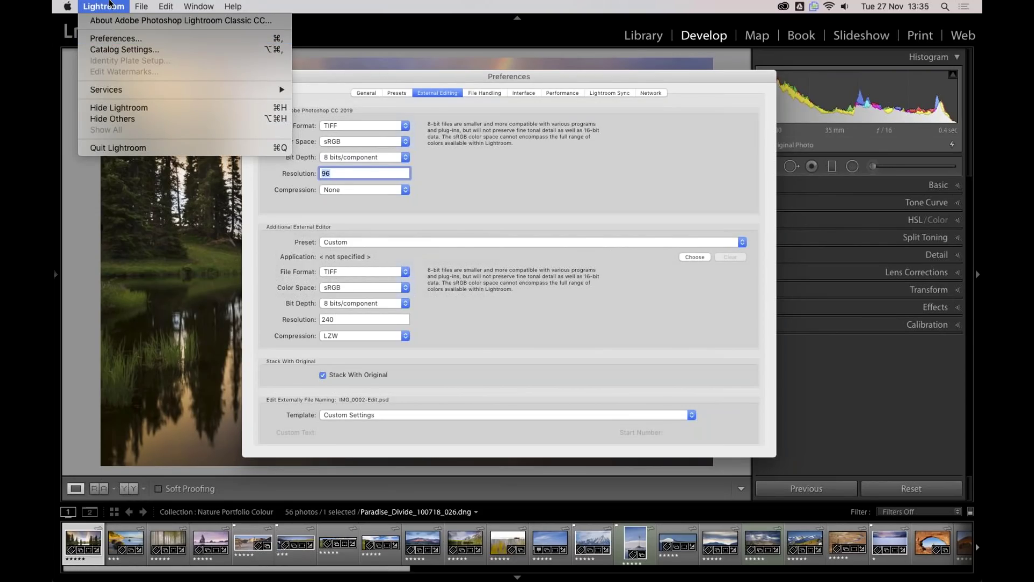
click(110, 39)
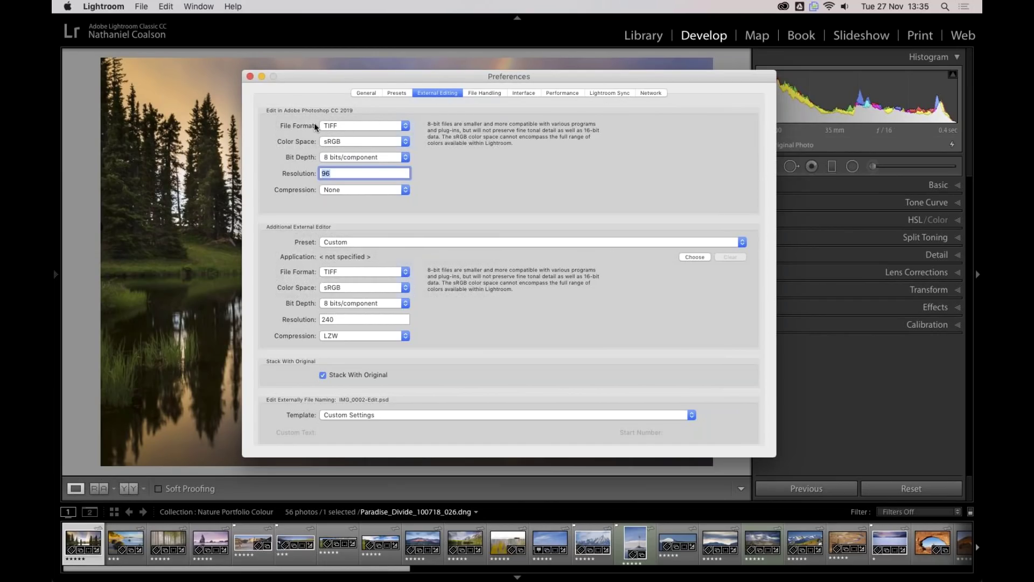
- Review the colour space choices for editing in Photoshop and close the preferences
click(351, 142)
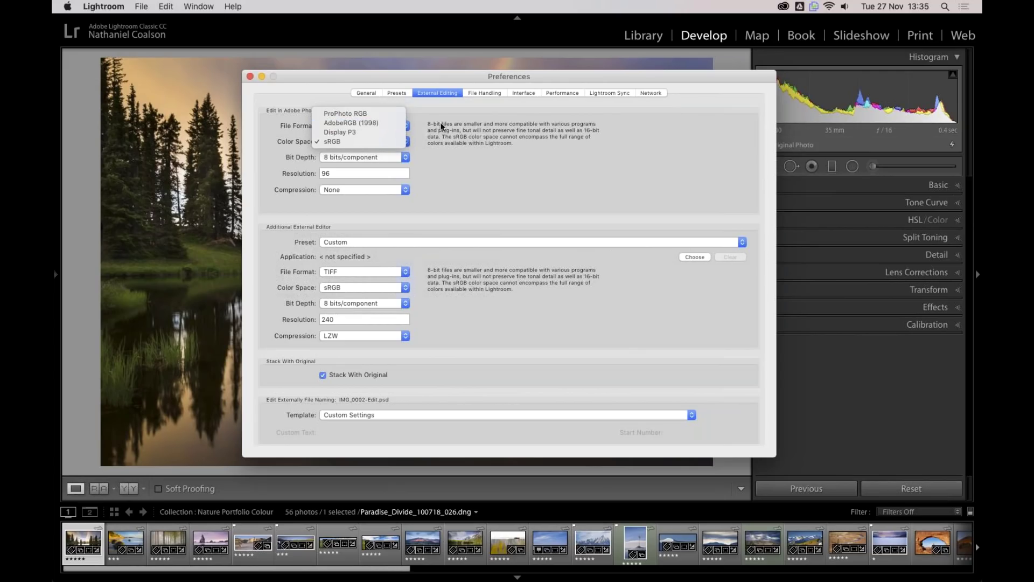
click(466, 127)
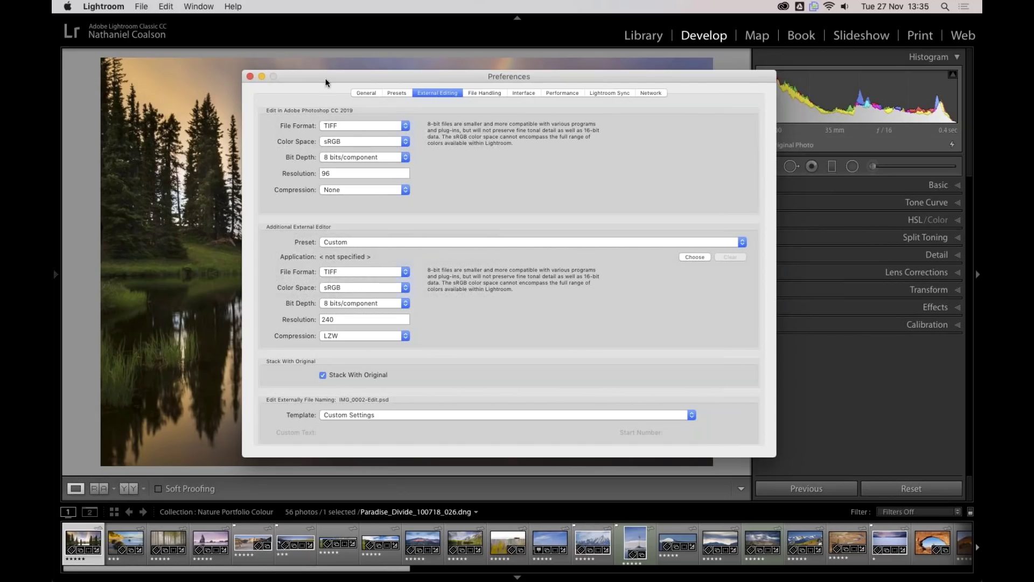
click(250, 77)
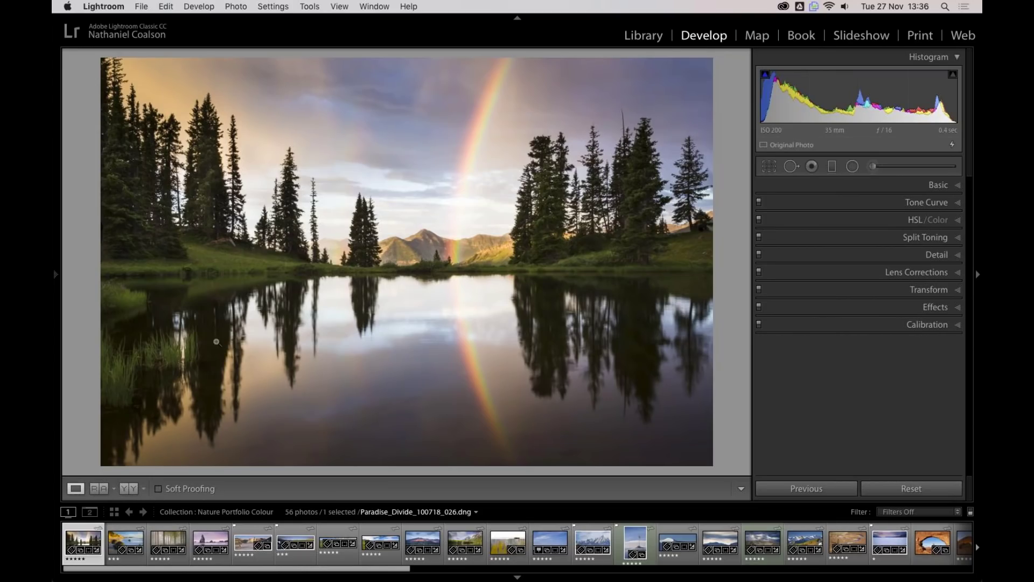
- Turn on soft proofing for the lake and rainbow photo
click(372, 6)
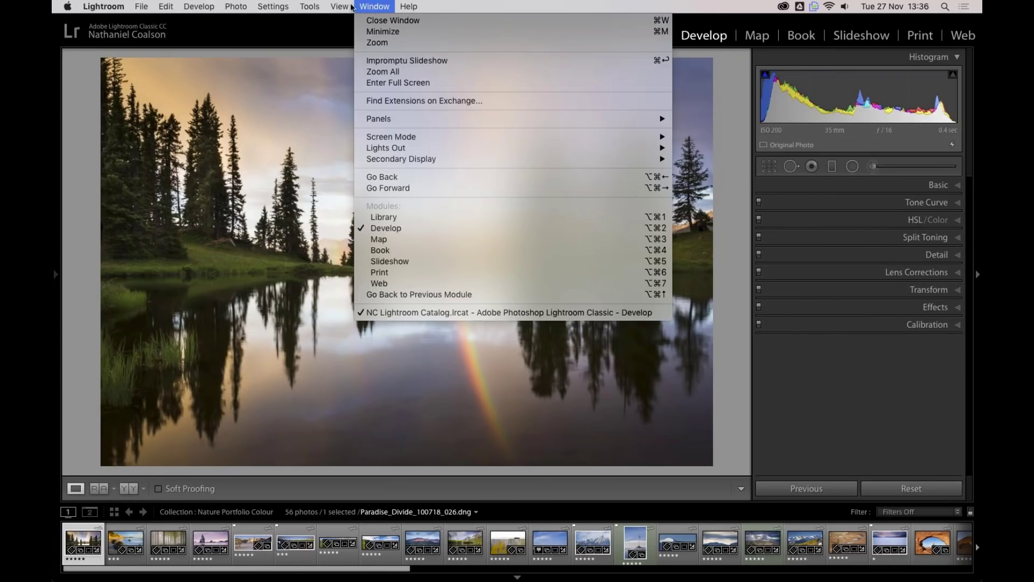
mouse_move(340, 7)
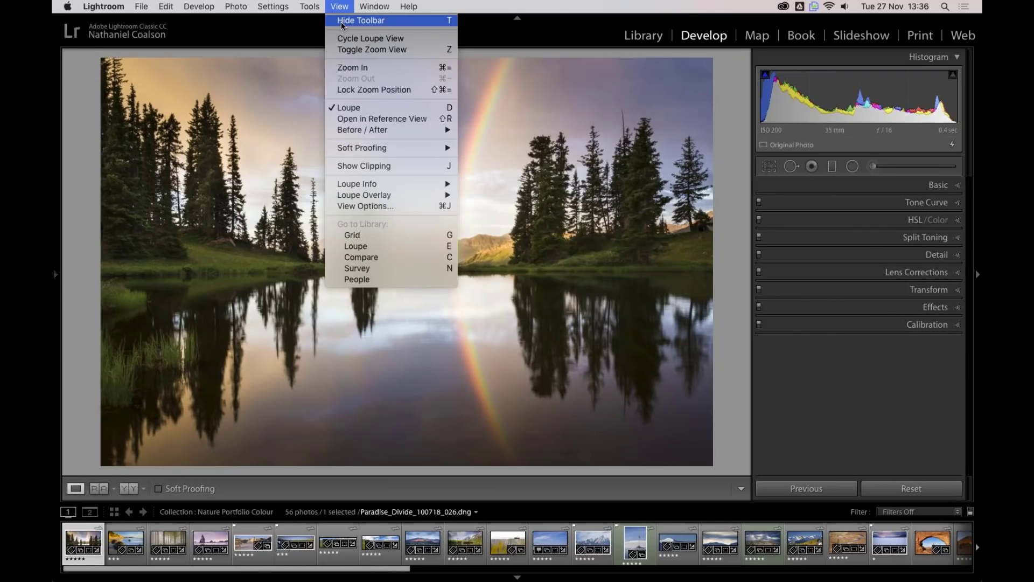
click(342, 6)
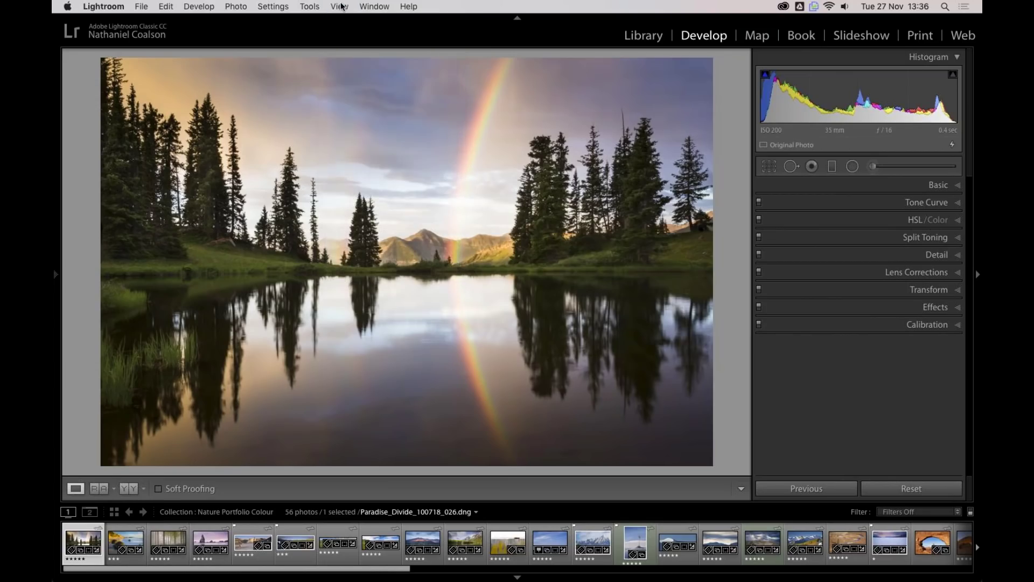
click(158, 489)
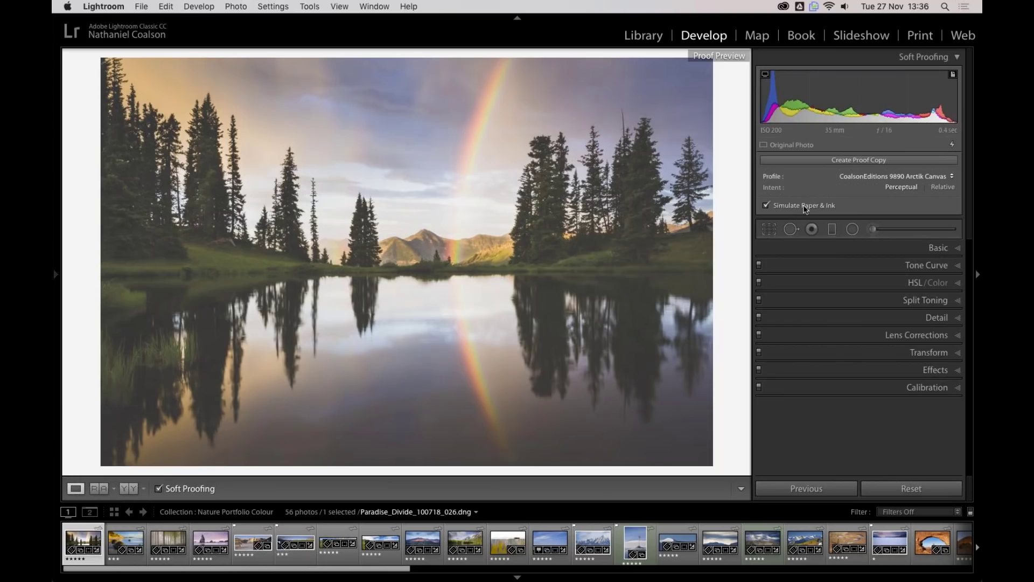
- Add CoalsonEditions 9890 Epson Premium Luster to the available proof profiles and proof the photo with it
click(913, 178)
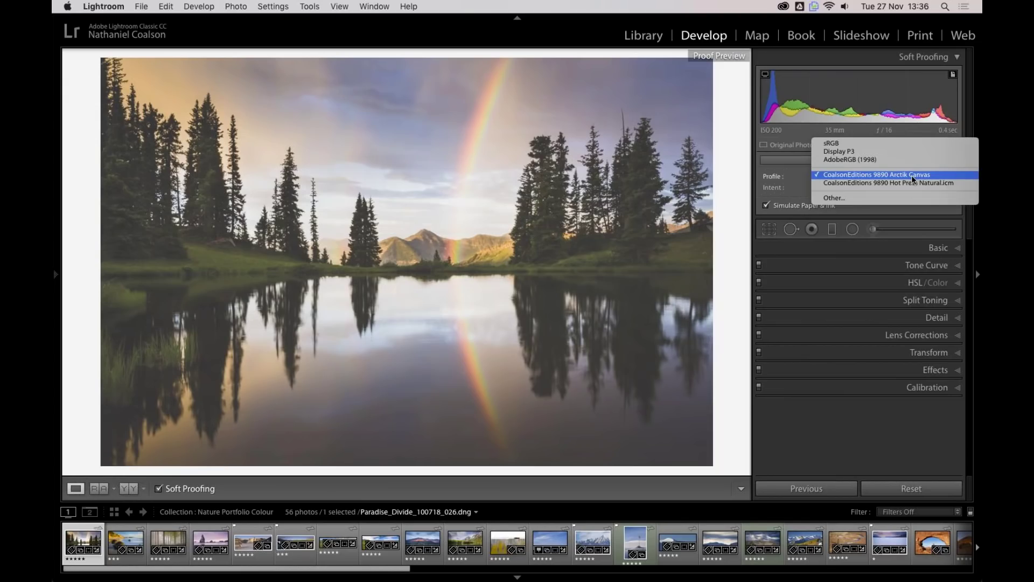
click(907, 197)
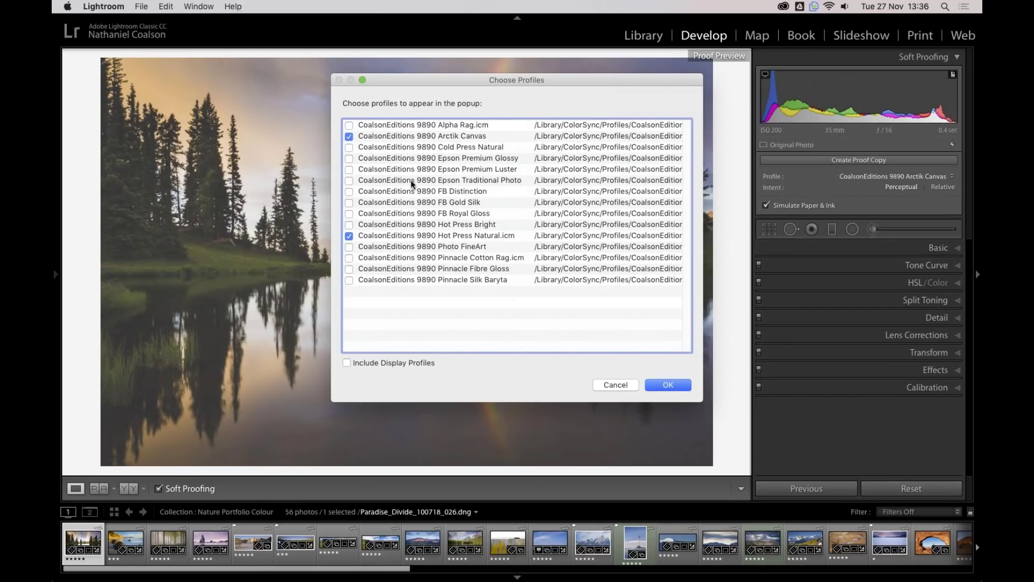
click(350, 170)
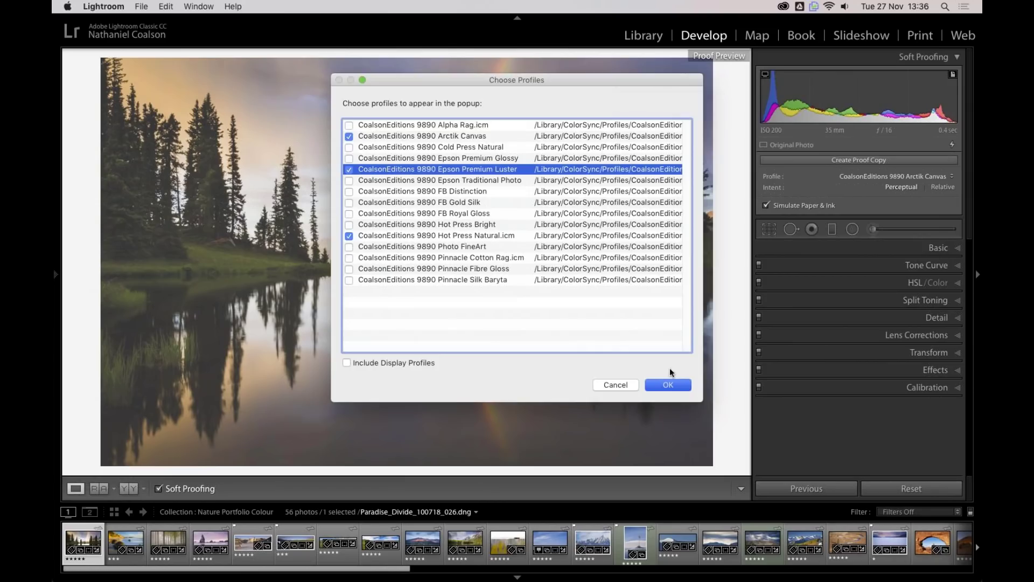
click(671, 385)
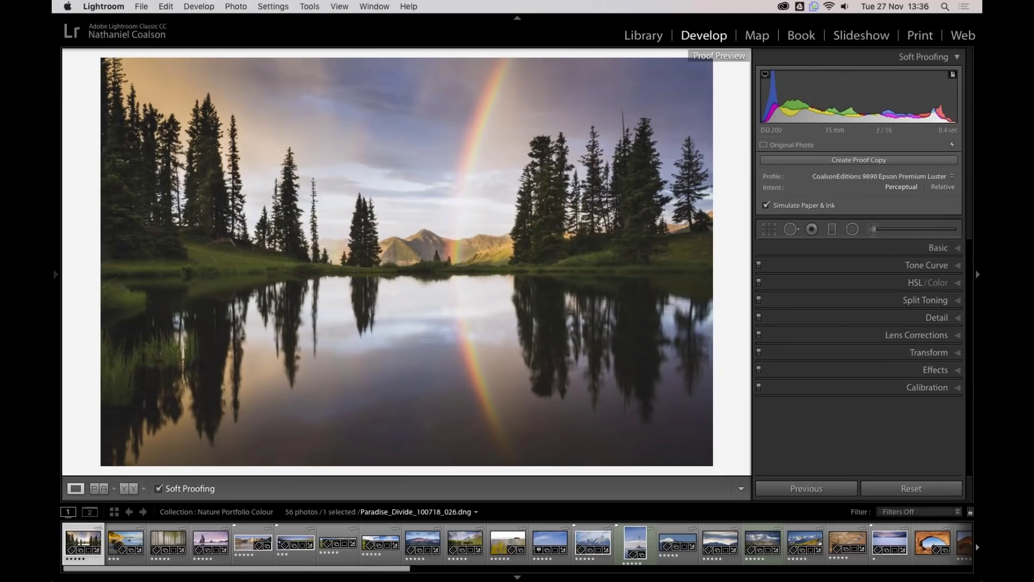
- Compare the Relative and Perceptual intents, and proof with CoalsonEditions 9890 Arktik Canvas using the Relative intent
click(942, 186)
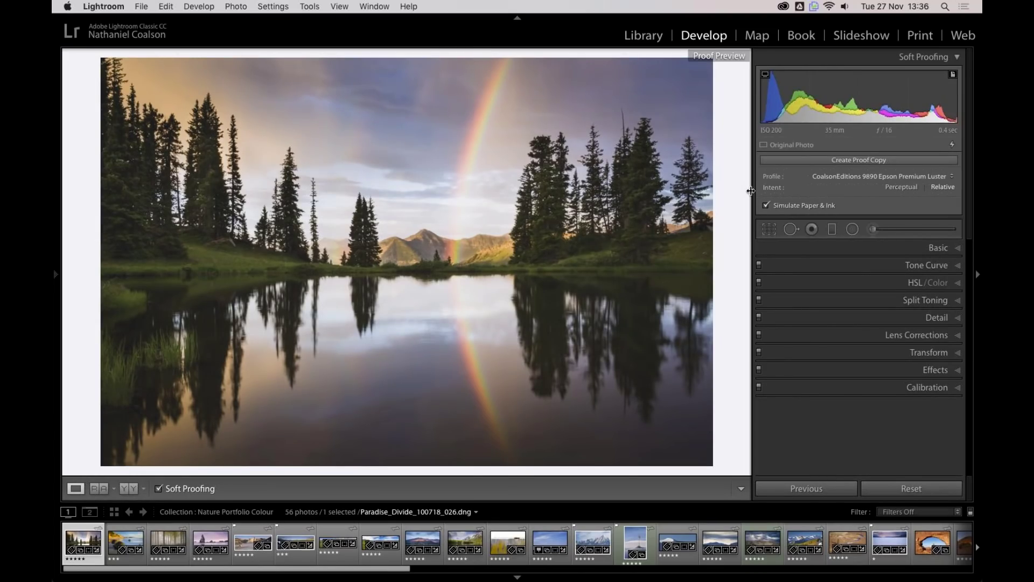
click(909, 188)
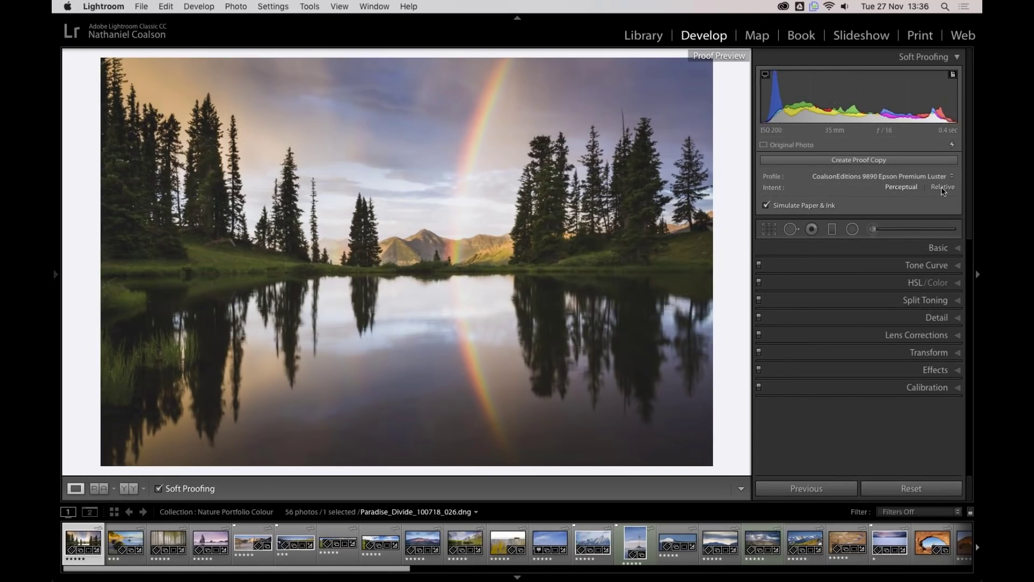
click(873, 177)
click(853, 171)
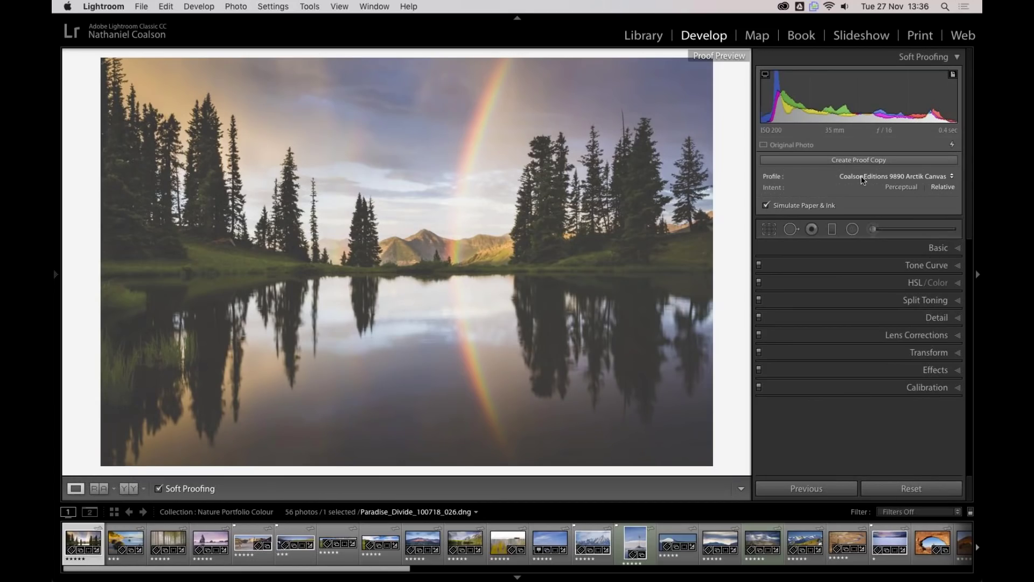
- Switch the proof profile to CoalsonEditions 9890 Hot Press Natural.icm and back to Arktik Canvas to compare the simulated papers
click(898, 178)
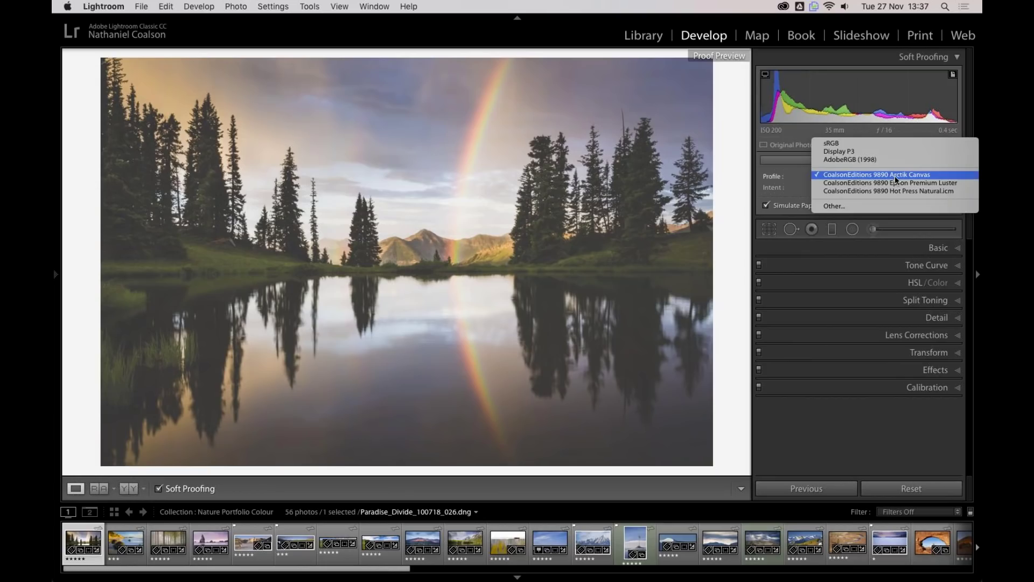
click(725, 182)
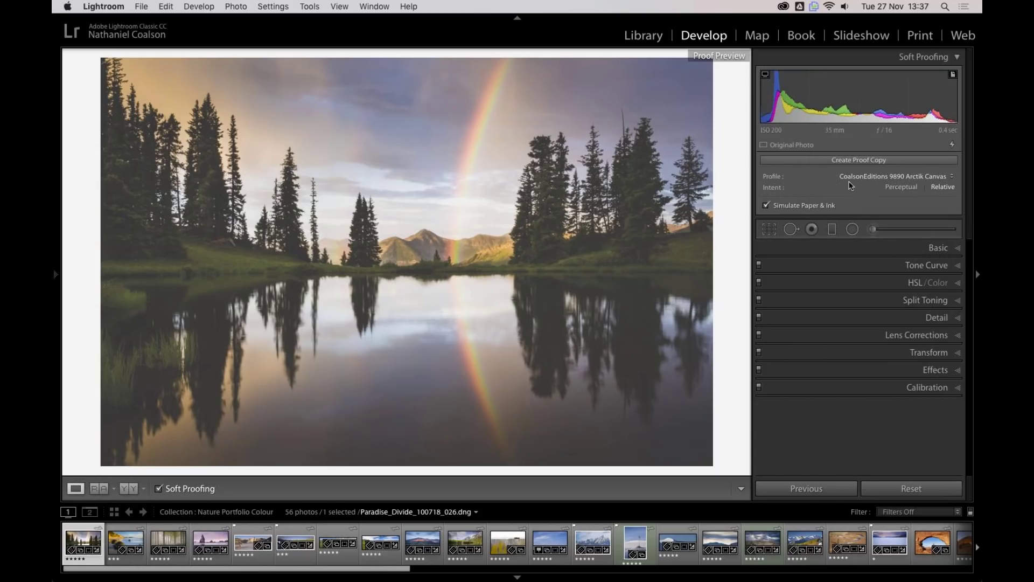
click(876, 177)
click(870, 218)
click(869, 180)
click(869, 187)
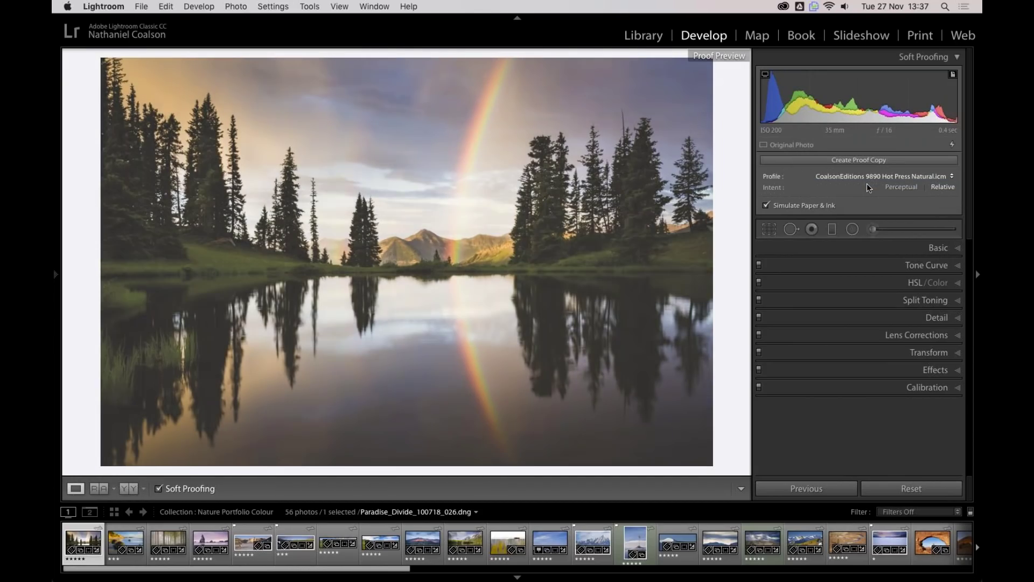
click(862, 177)
click(860, 175)
click(854, 175)
click(850, 167)
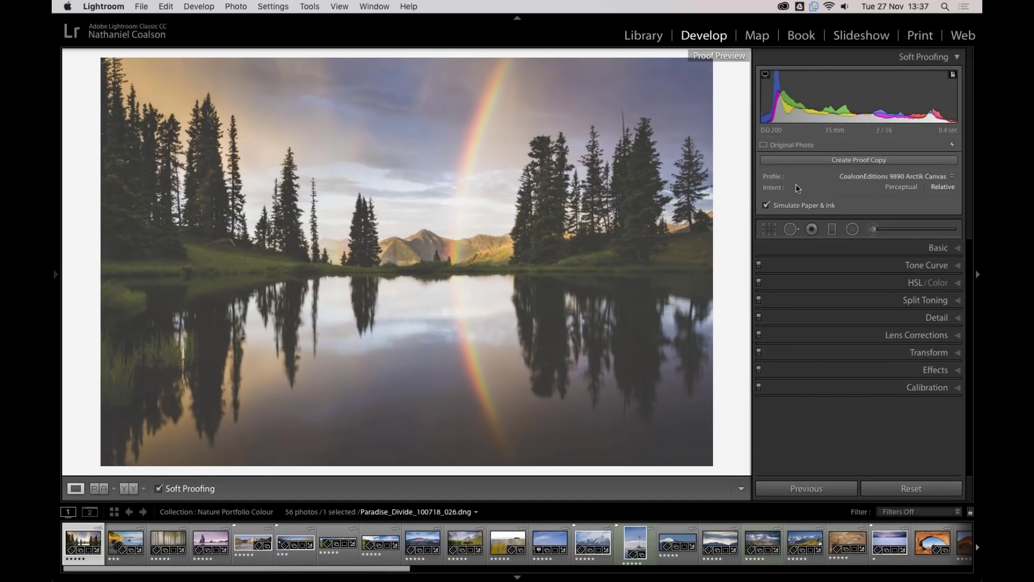
- Review the installed printer profiles that can be offered for soft proofing and cancel the selection
click(871, 177)
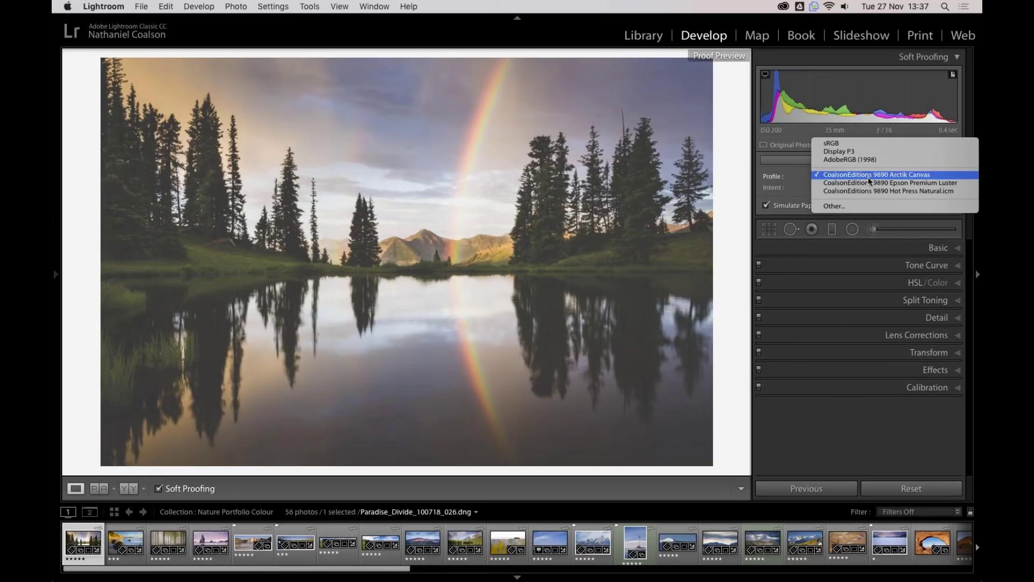
click(870, 207)
click(609, 386)
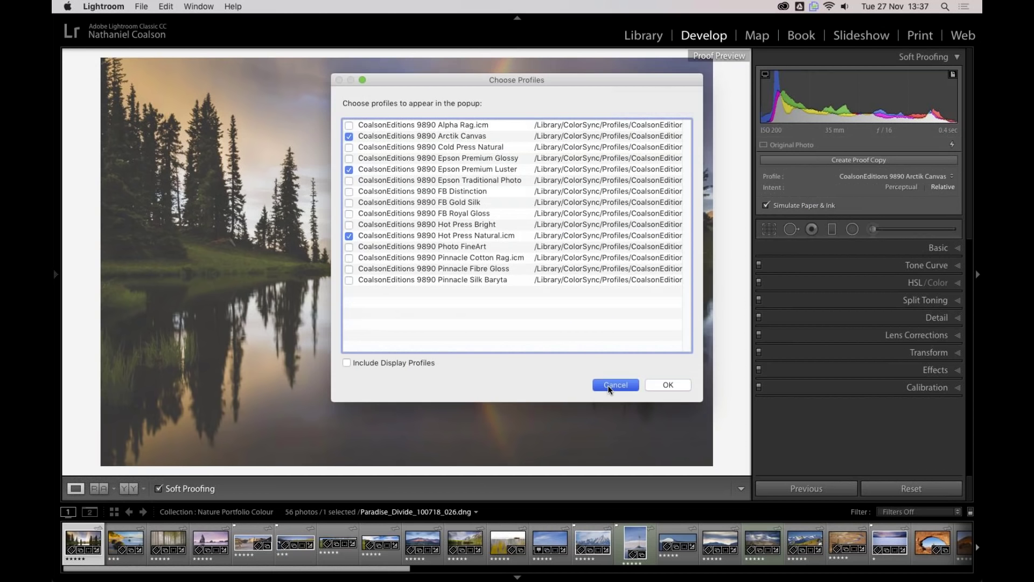
- Switch to Photoshop and choose CoalsonEditions 9890 Hot Press Bright as the device to simulate in a custom proof condition
key(super+Tab)
key(super+Tab)
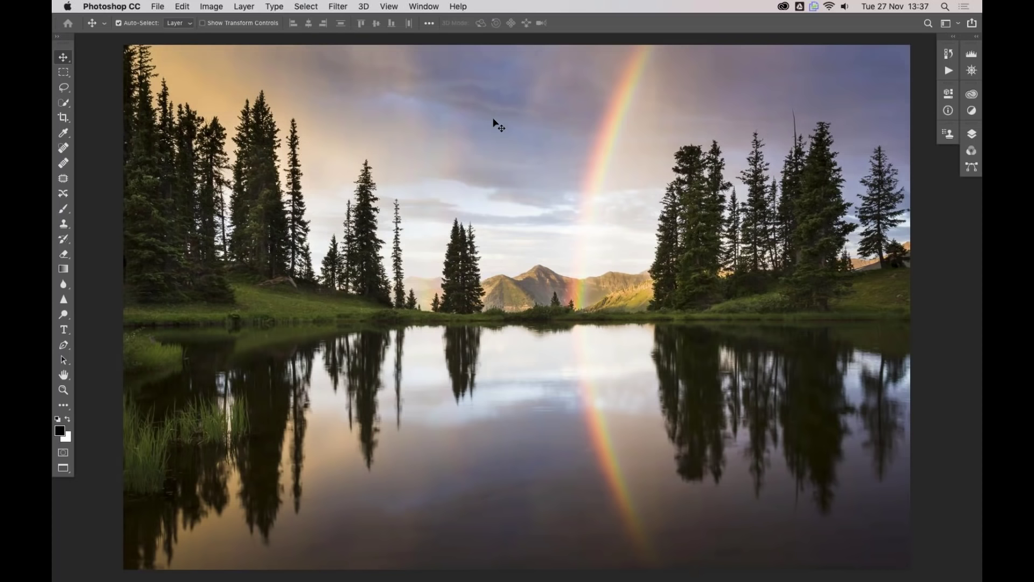
click(389, 6)
mouse_move(431, 20)
click(552, 25)
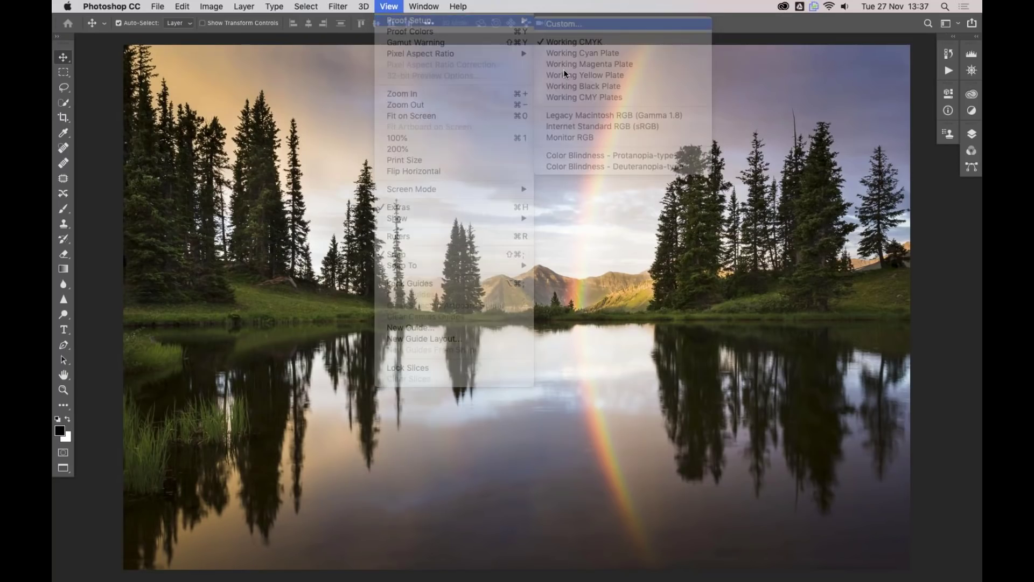
click(533, 246)
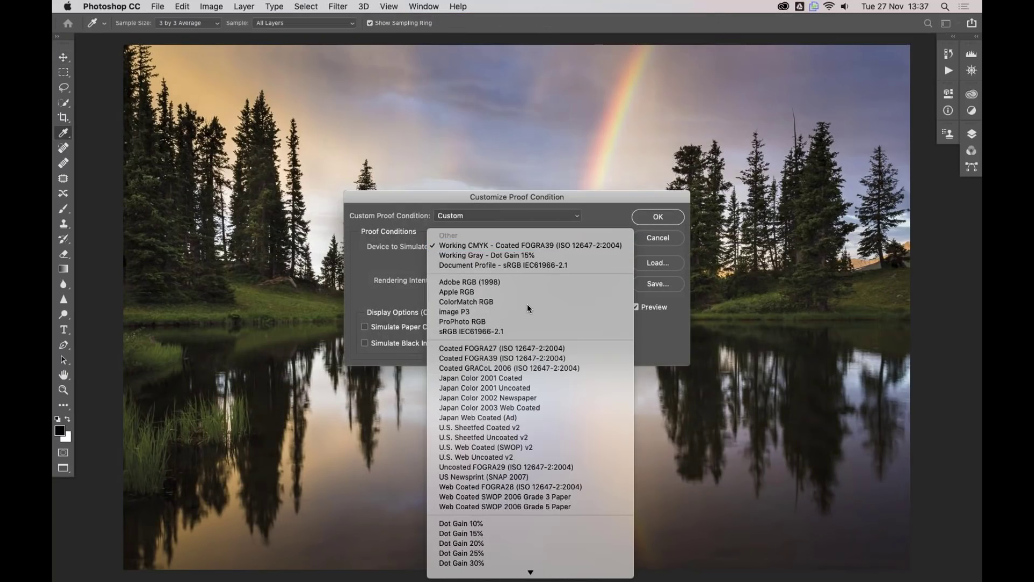
mouse_move(511, 579)
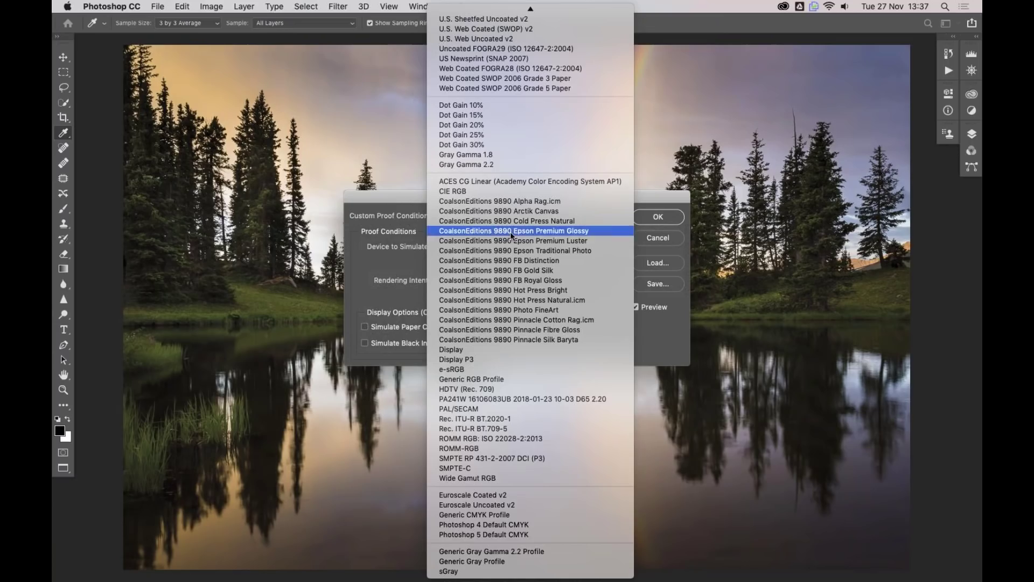
click(510, 291)
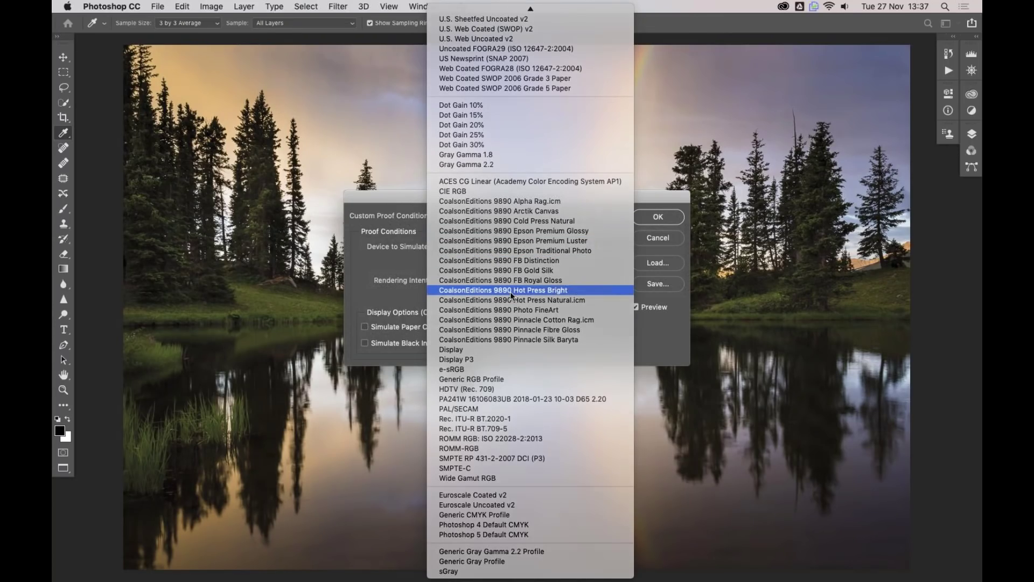
- Compare the image with the proof preview off and on, and cancel the custom proof condition
click(636, 308)
click(635, 307)
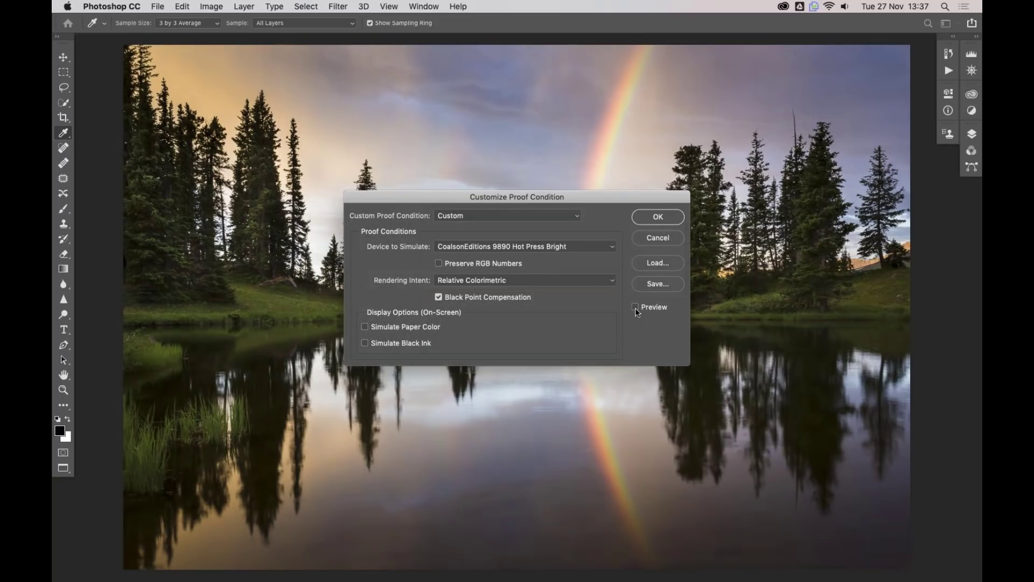
click(636, 308)
click(636, 308)
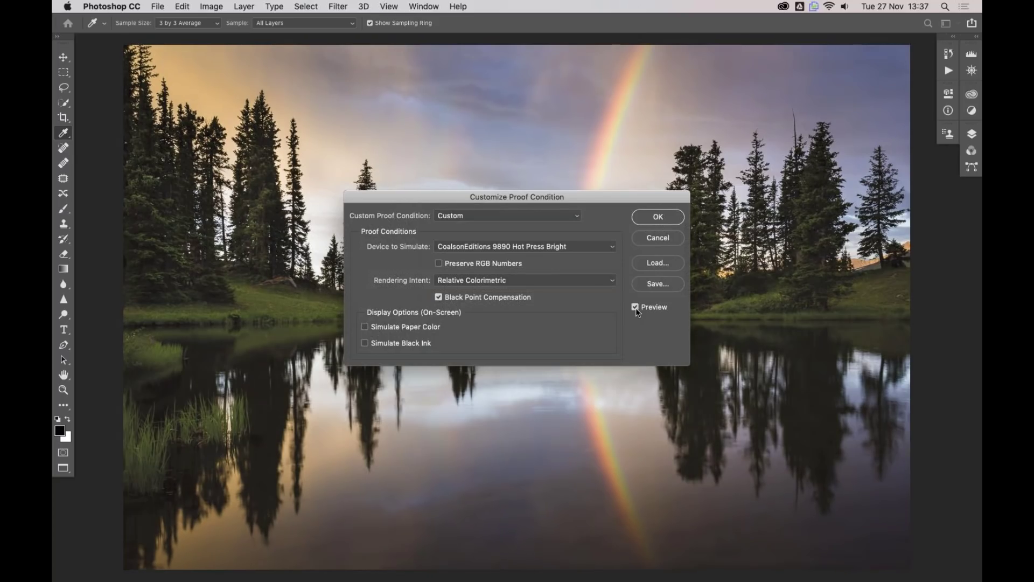
click(654, 237)
key(v)
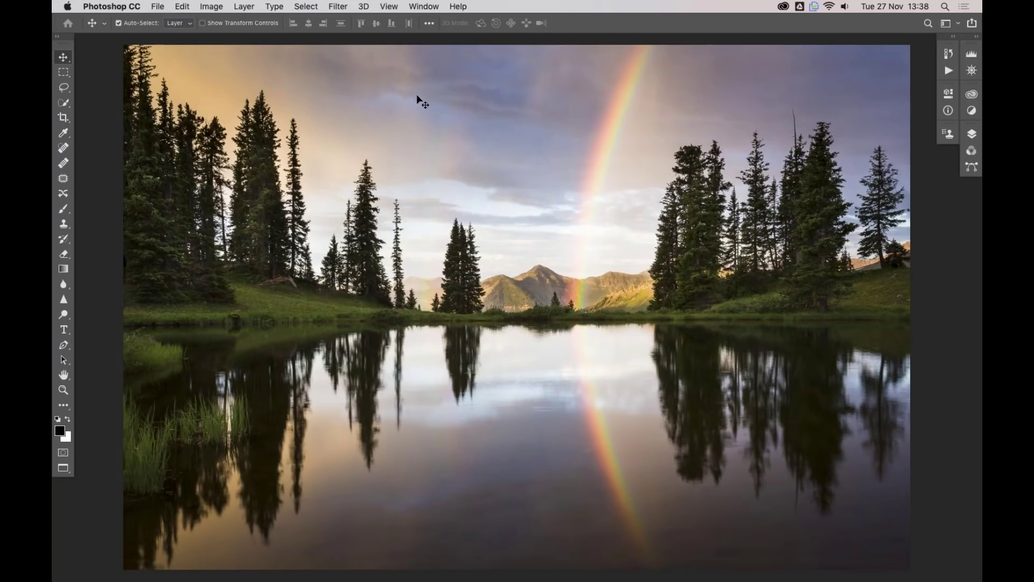
- Switch to the Keynote presentation showing the Printer Profiling slide
key(super+Tab)
key(super+Tab)
key(super+Tab)
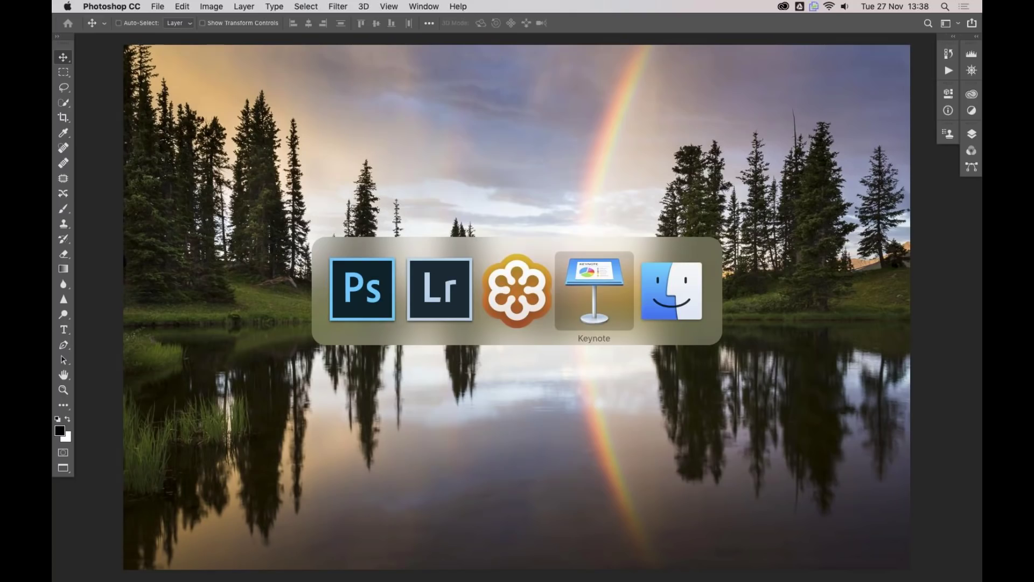
key(super+Tab)
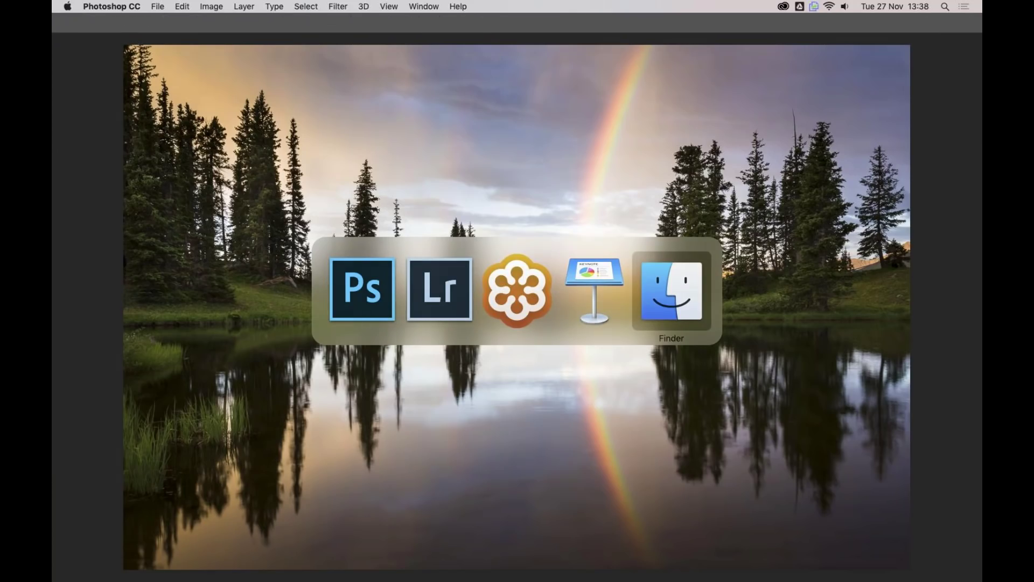
key(super+Tab)
key(super+Tab)
key(super+Tab)
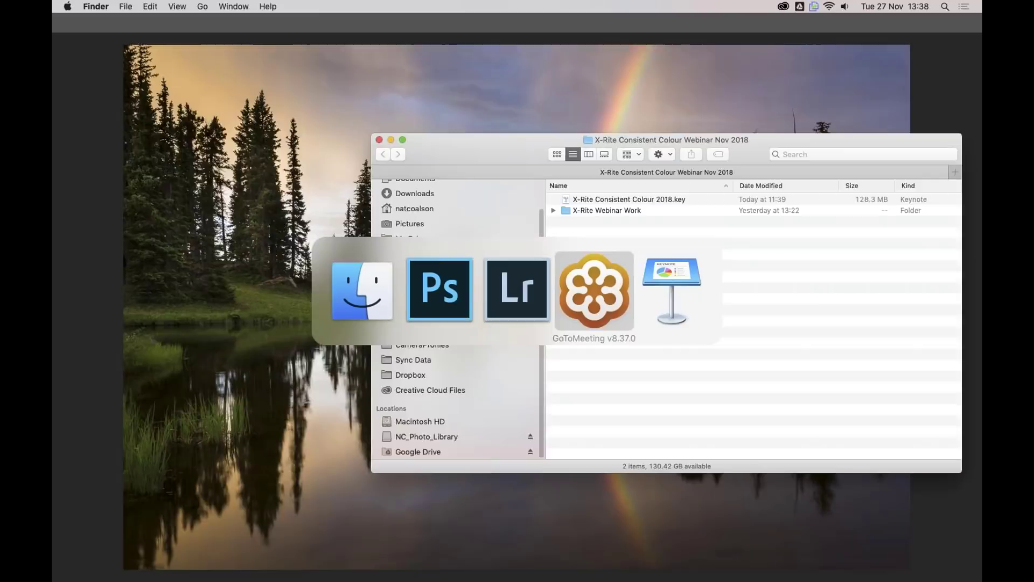
key(super+Tab)
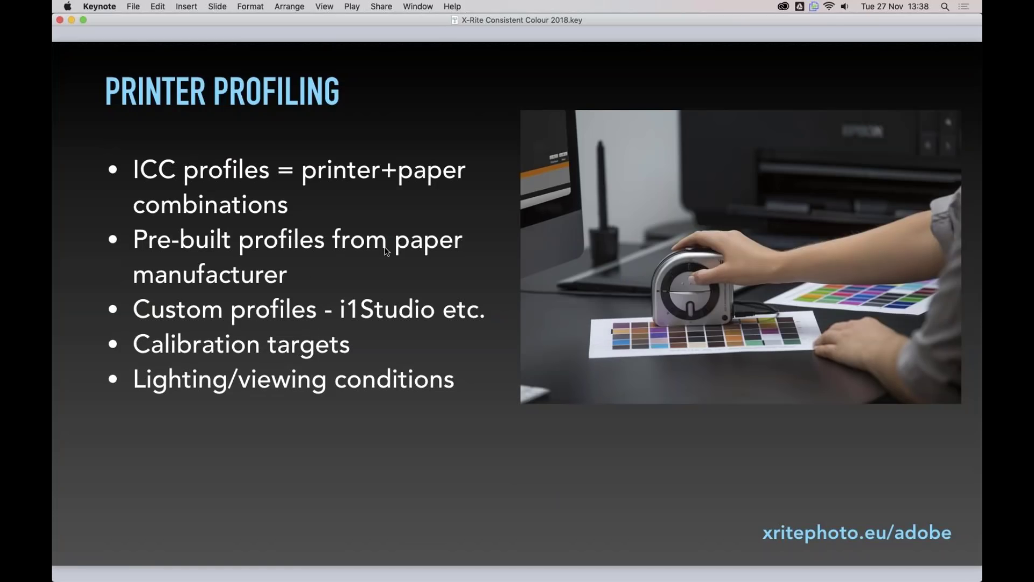